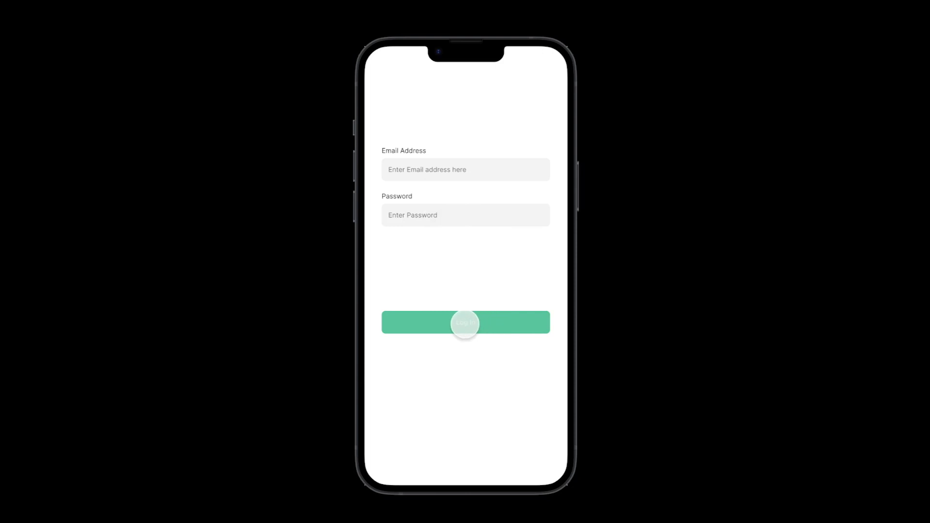
- Try the Log In button in the running prototype preview to see its animation
left_click(465, 323)
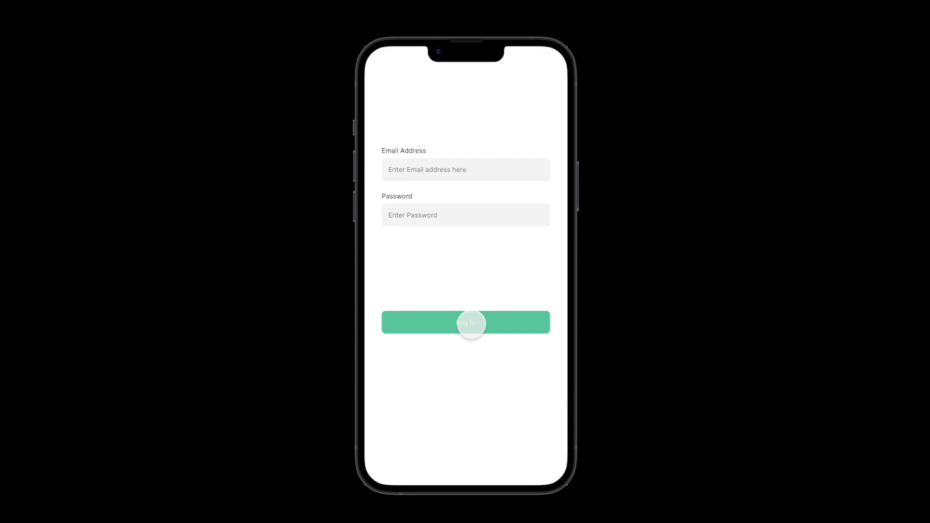
left_click(468, 324)
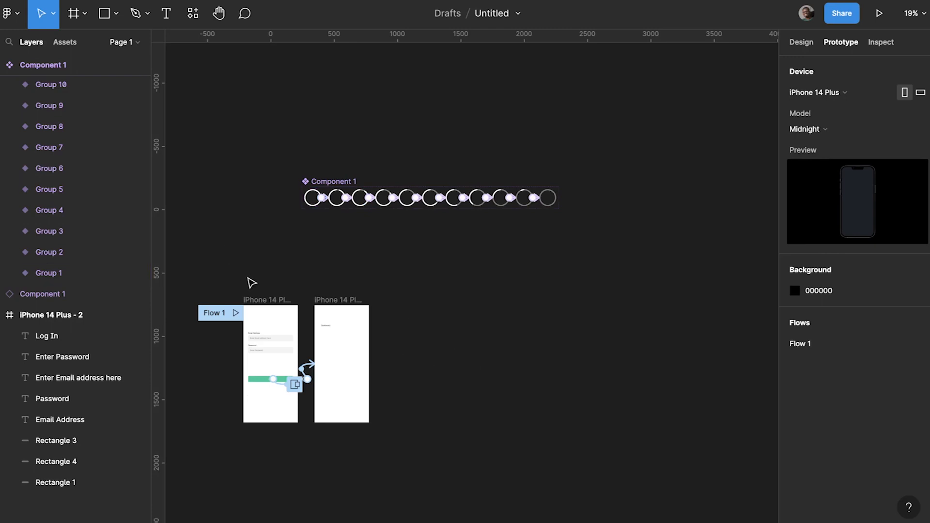
- Return to the design file and move both iPhone 14 Plus frames up to sit just beneath Component 1
left_click(804, 42)
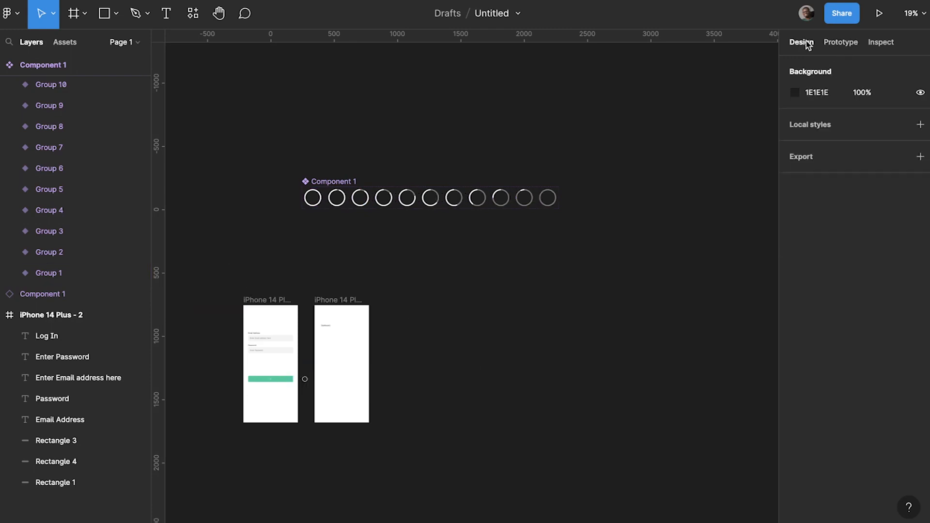
left_click(256, 299)
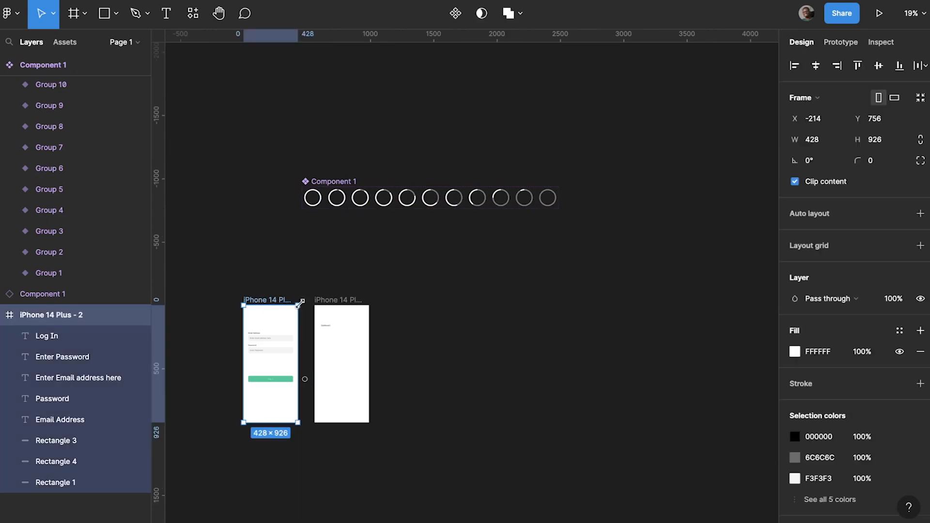
left_click(323, 300, "shift")
left_click_drag(281, 300, 337, 231)
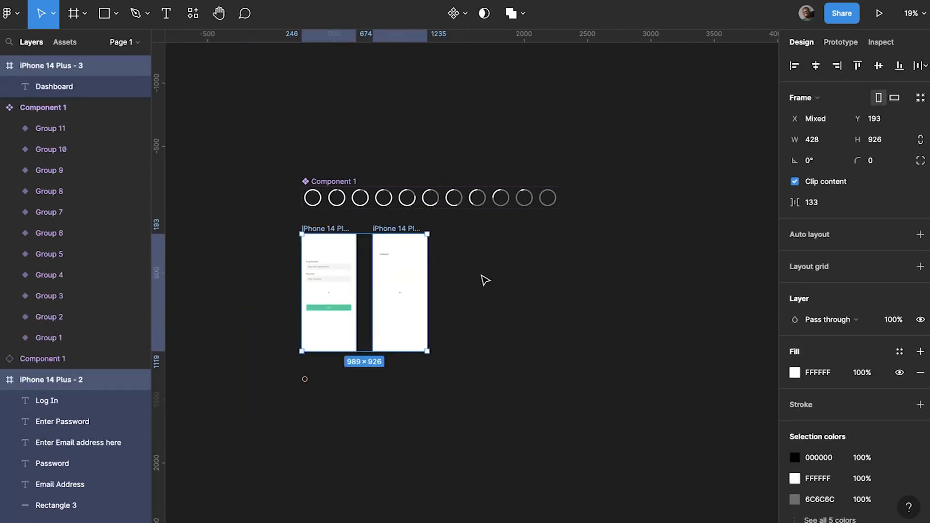
left_click(484, 278)
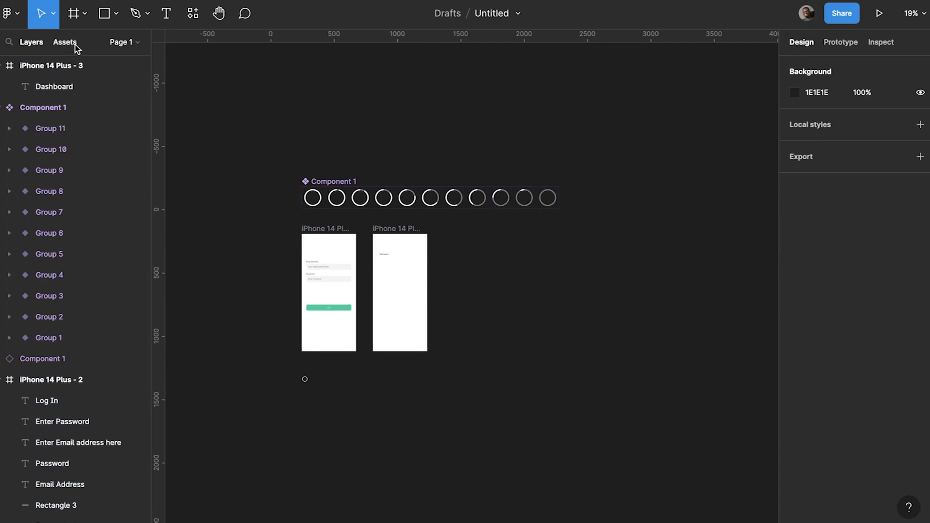
- Add a new page to the file, keeping its default name
left_click(130, 43)
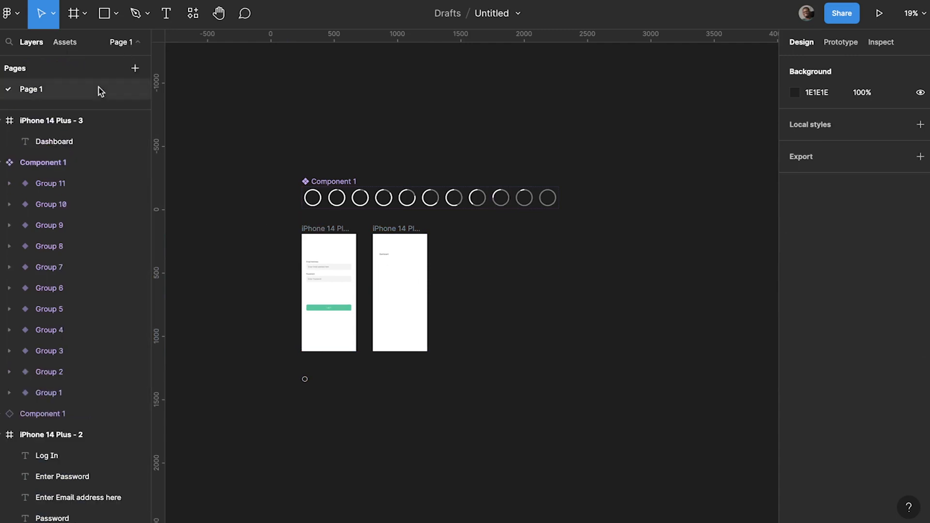
left_click(135, 68)
left_click(274, 161)
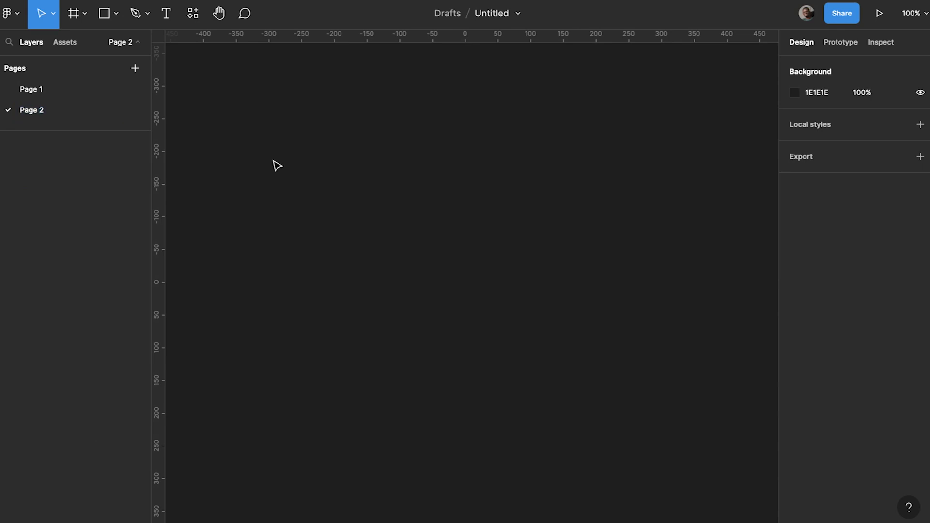
- Draw a 64 × 64 circle on the empty page with the Ellipse tool
scroll(422, 228, "up", 10)
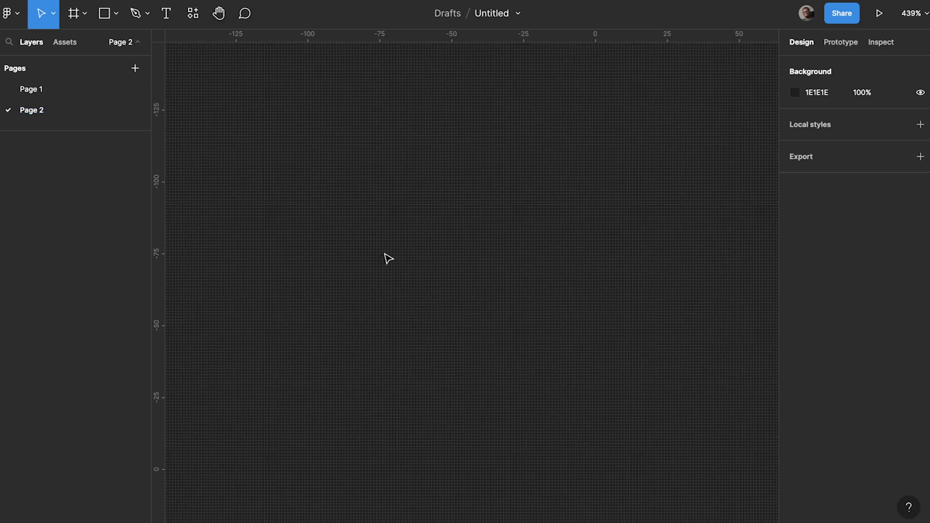
key("o")
mouse_move(342, 239)
left_mouse_down()
mouse_move(507, 374)
mouse_move(526, 423)
left_mouse_up()
key("shift")
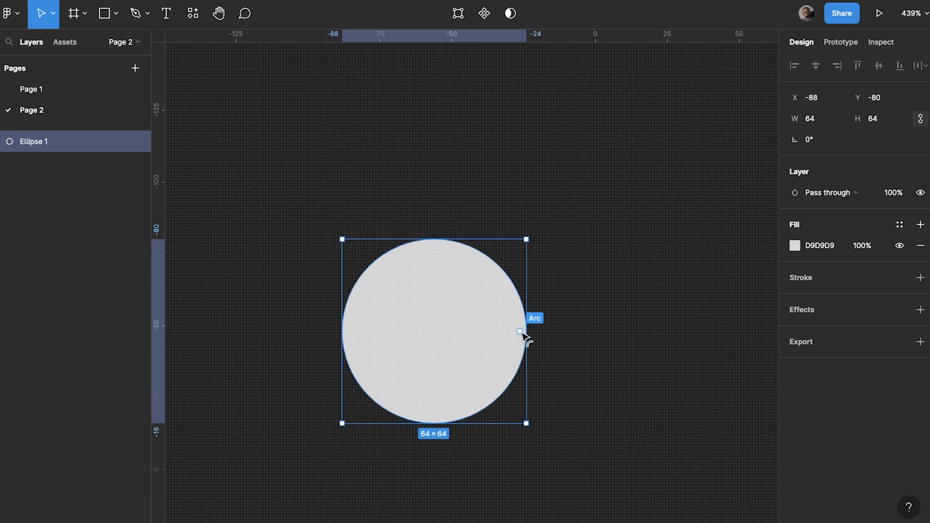
- Turn the circle into a closed ring with an arc ratio of about 78% and a 100% sweep
left_click_drag(522, 332, 394, 332)
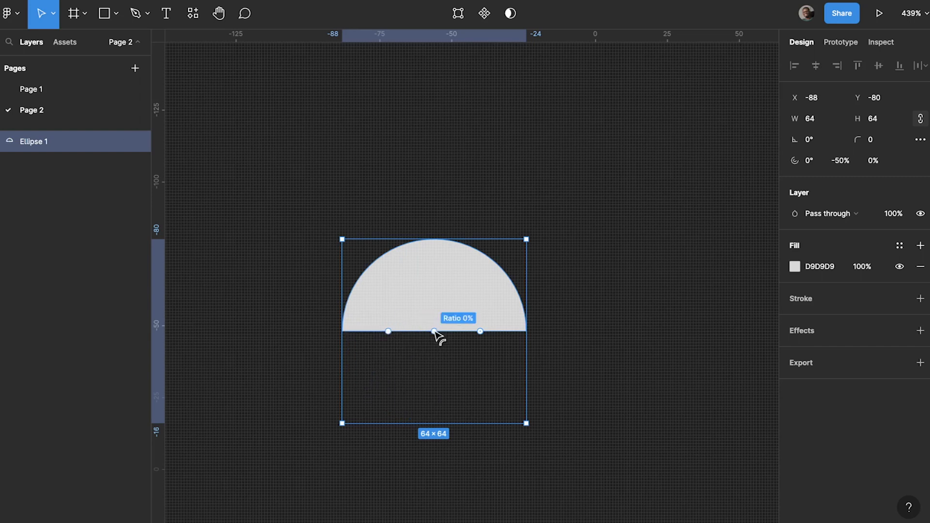
left_click_drag(434, 331, 426, 262)
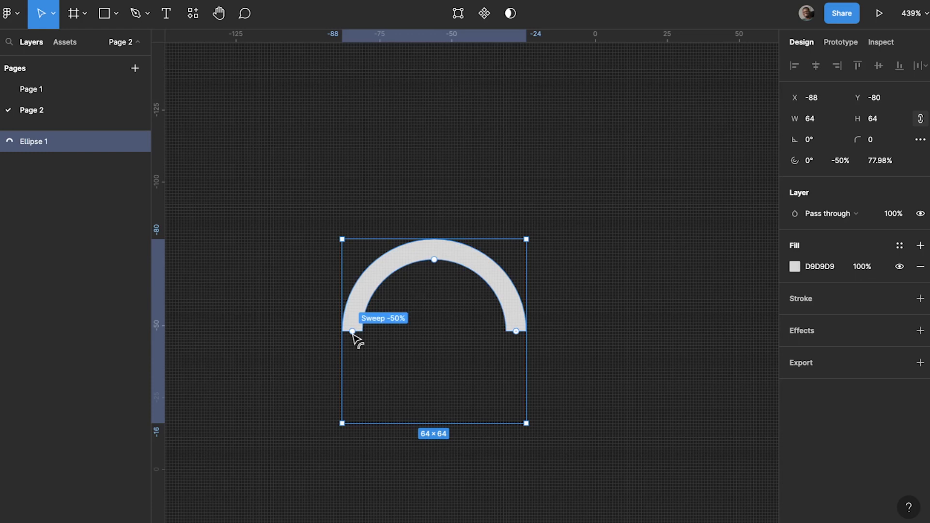
left_click_drag(353, 332, 521, 331)
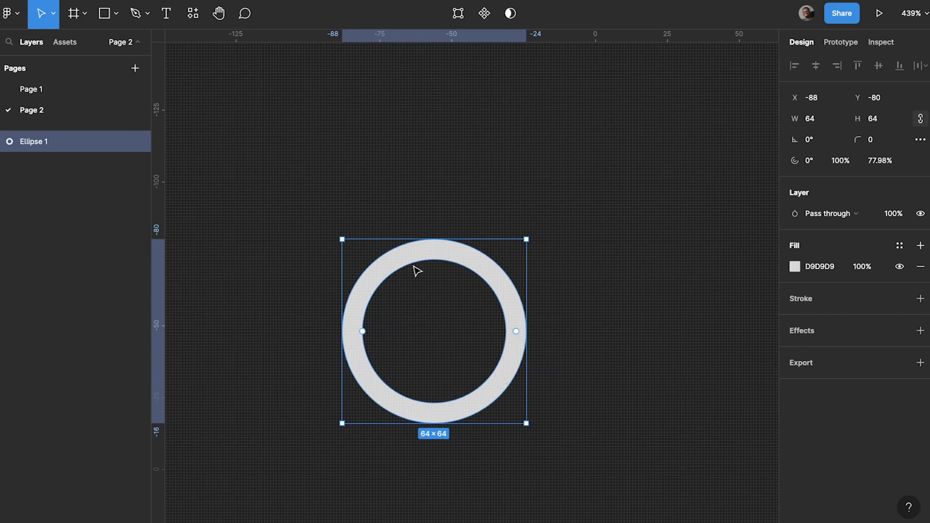
- Set the ring's rotation to 90° so its arc starting point sits at the top
left_click(824, 140)
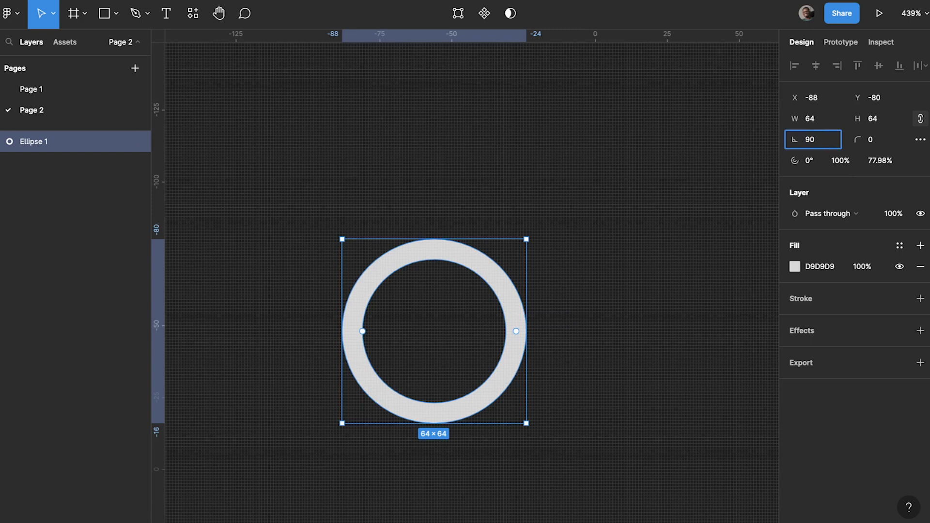
key("Return")
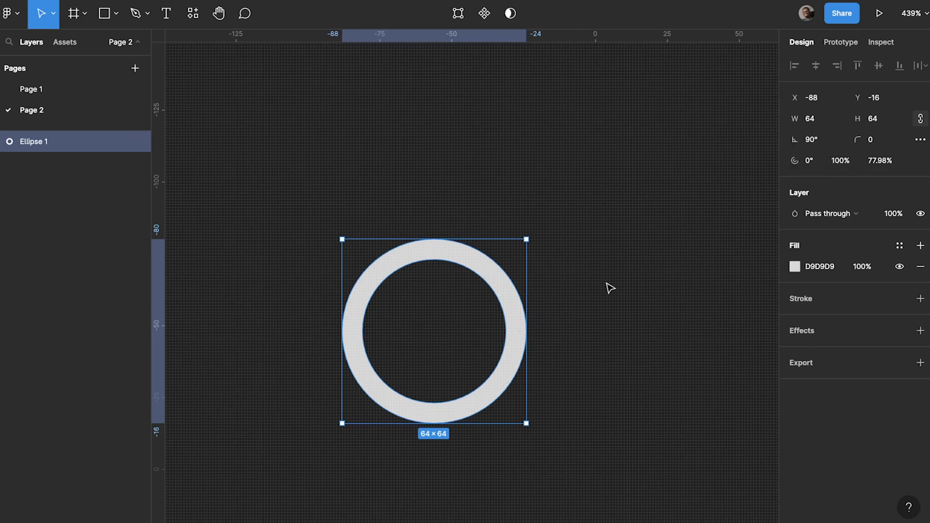
left_click(610, 287)
left_click(499, 291)
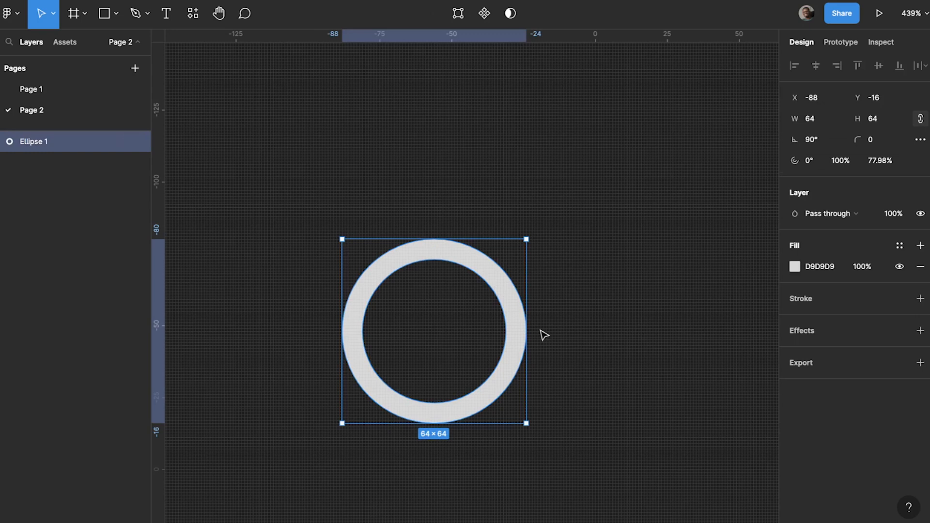
- Set the ring's fill to white (FFFFFF) at 50% opacity
left_click(839, 266)
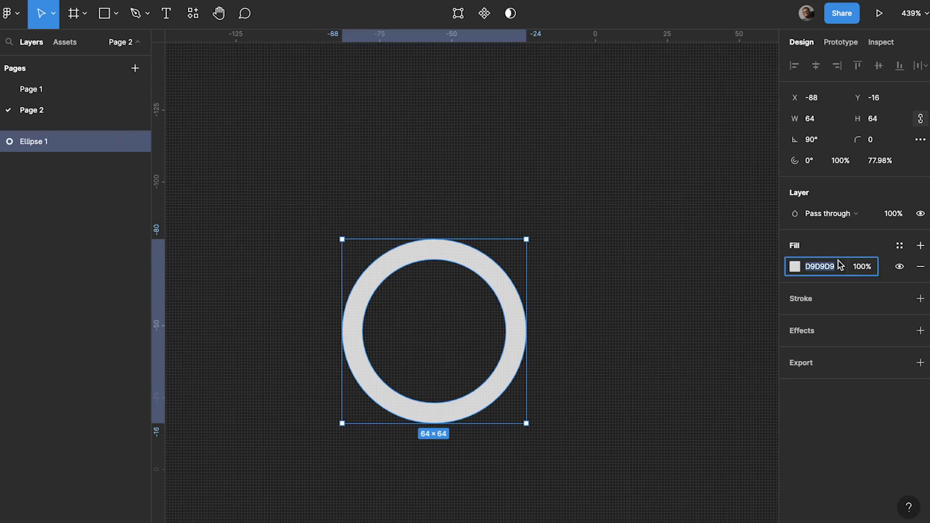
type("fff")
key("Return")
left_click(868, 270)
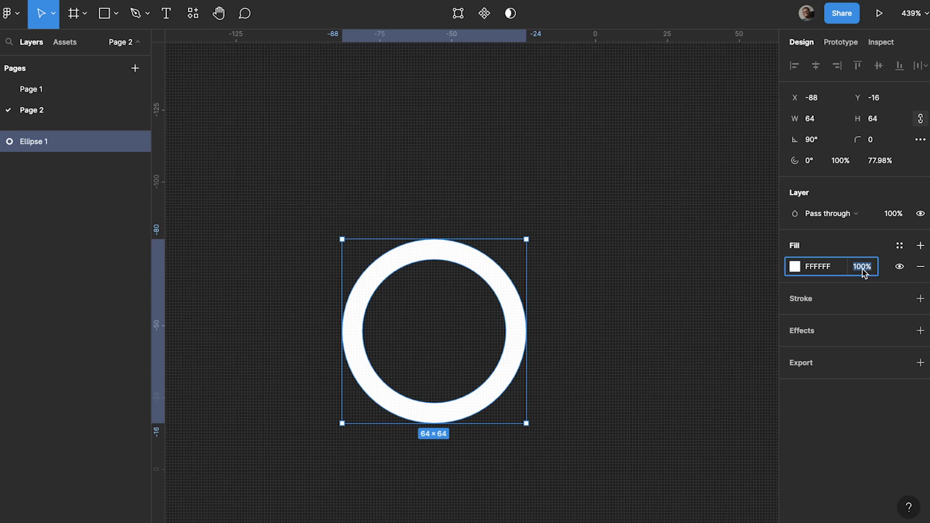
type("50")
key("Return")
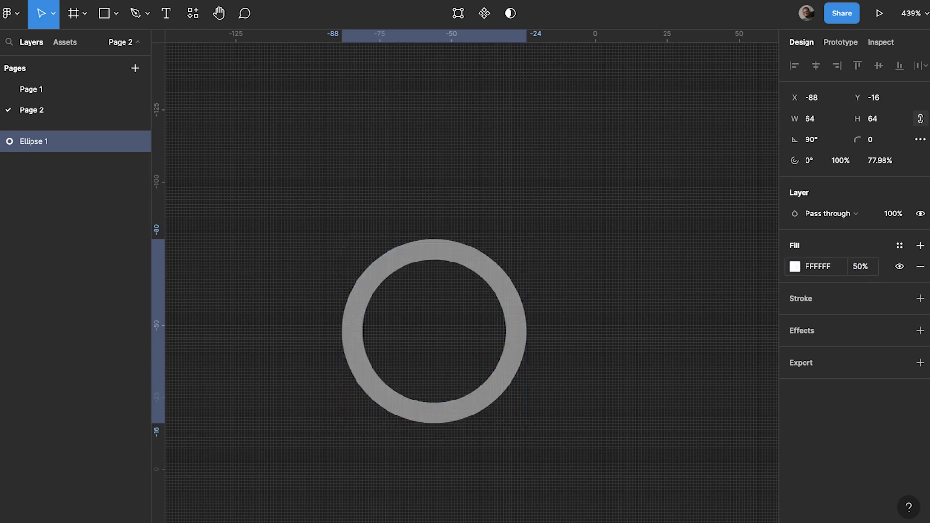
- Duplicate the ring in place and set the copy's fill opacity to 100%
key("ctrl+d")
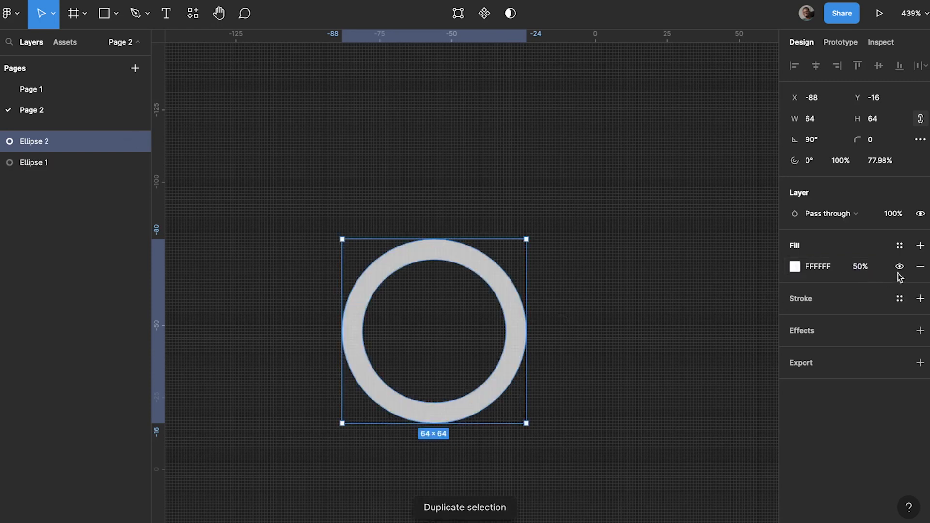
left_click(867, 268)
type("100")
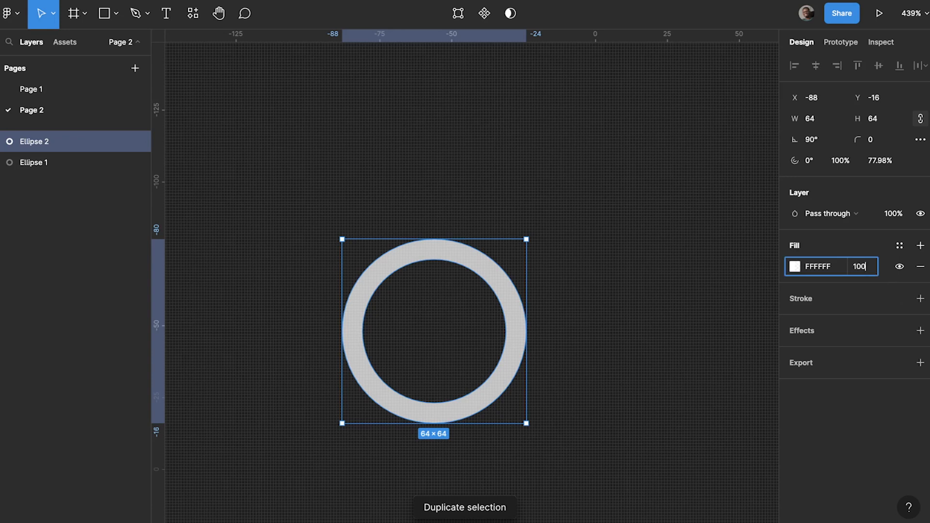
key("Return")
left_click(426, 175)
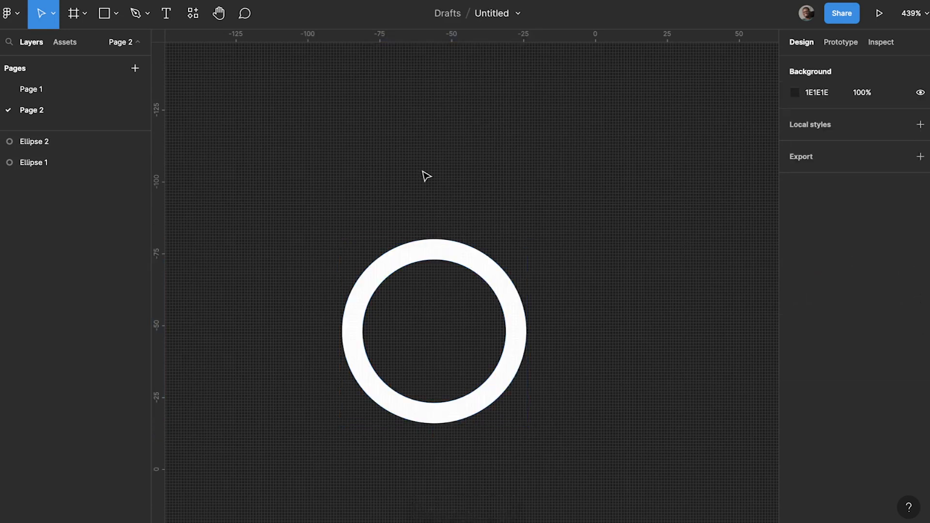
- Duplicate both stacked rings together and place the copy to the right at X 23, level with the original
scroll(426, 176, "down", 10)
left_click_drag(498, 272, 323, 378)
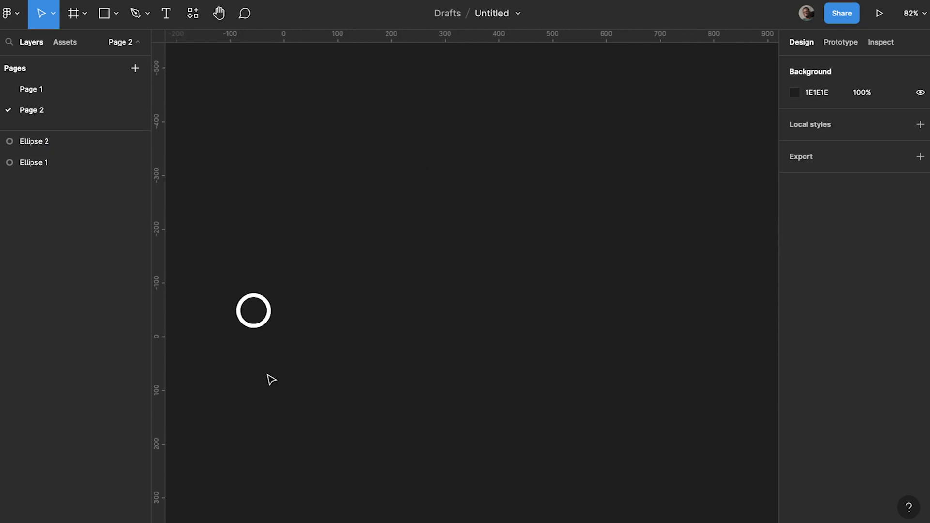
key("ctrl+a")
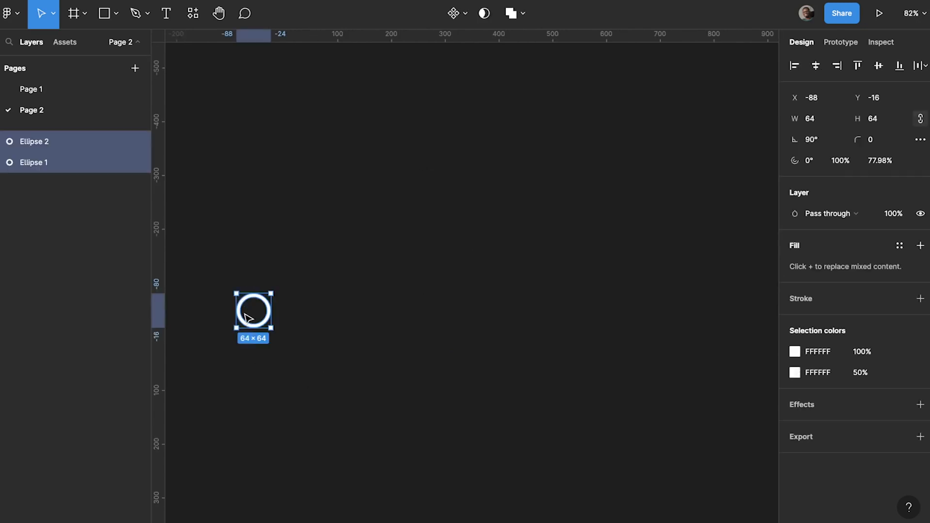
key("ctrl+d")
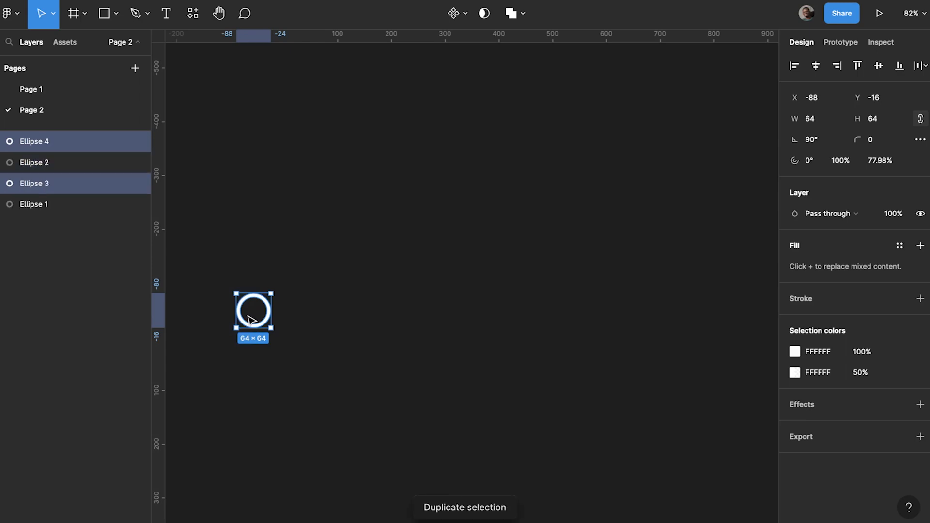
left_click_drag(248, 316, 309, 311)
- Repeat the spaced duplication eleven more times to extend the ring pairs into an even horizontal row
scroll(309, 312, "down", 5)
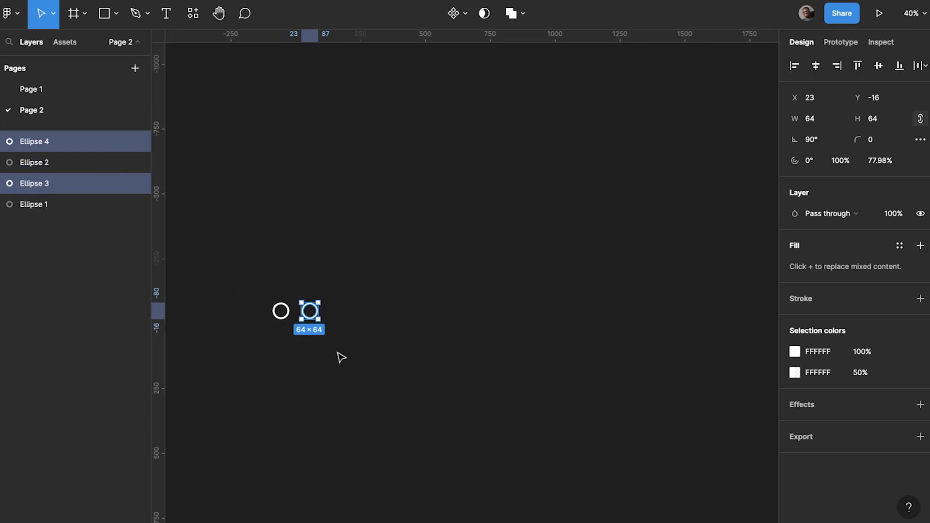
key("ctrl+d")
key("ctrl+d")
key("ctrl+d")
key("ctrl+d")
key("ctrl+d")
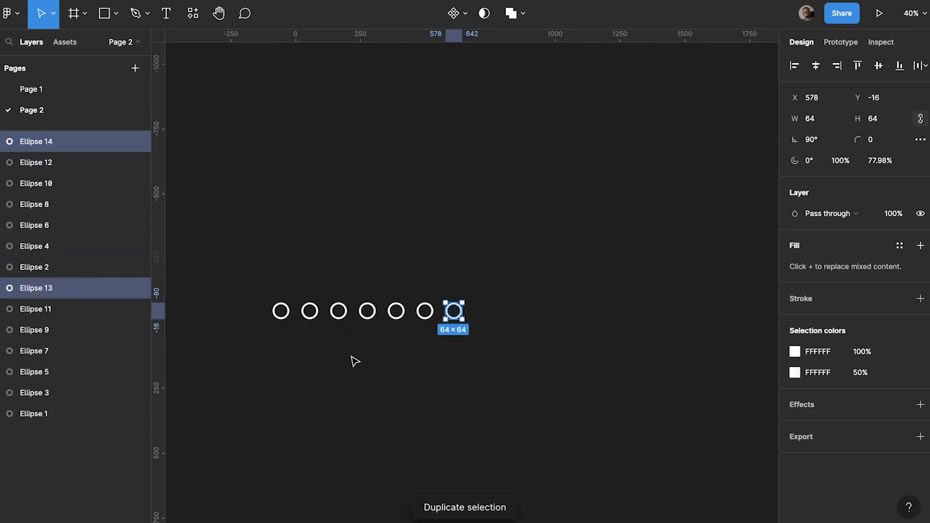
key("ctrl+d")
key("ctrl+d")
key("ctrl+d")
key("ctrl+d")
key("ctrl+d")
key("ctrl+d")
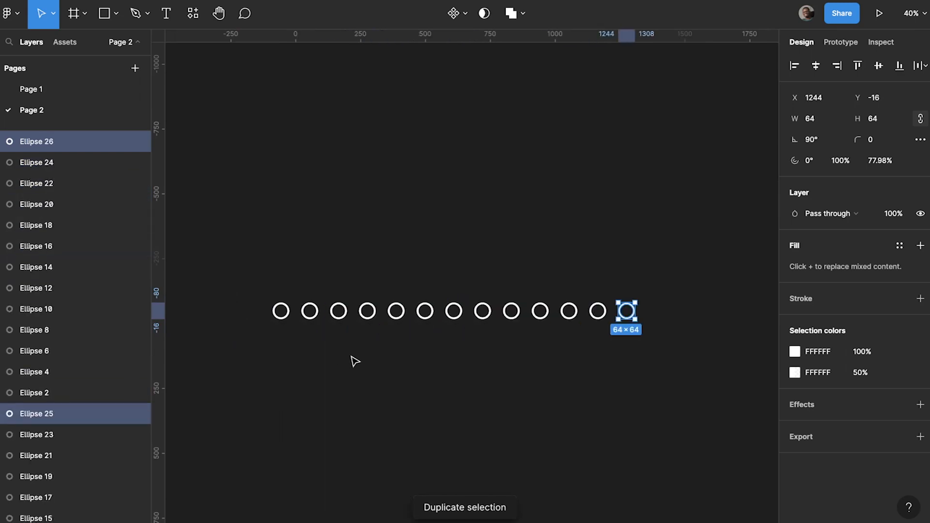
left_click(330, 366)
- Reduce the opaque white arc of the first ring pair to a 0% sweep
scroll(243, 349, "up", 1)
scroll(380, 272, "up", 5)
scroll(488, 224, "up", 2)
scroll(423, 301, "up", 3)
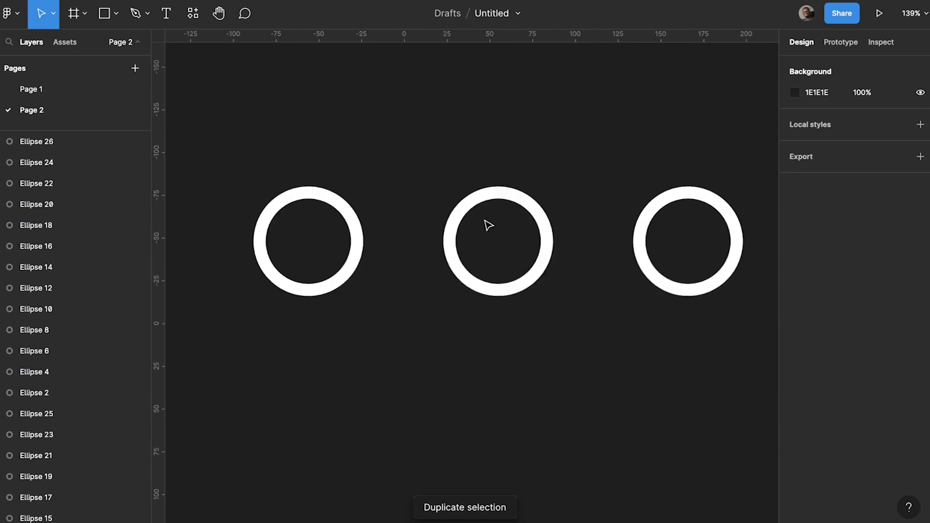
scroll(344, 348, "right", 2)
scroll(344, 348, "up", 1)
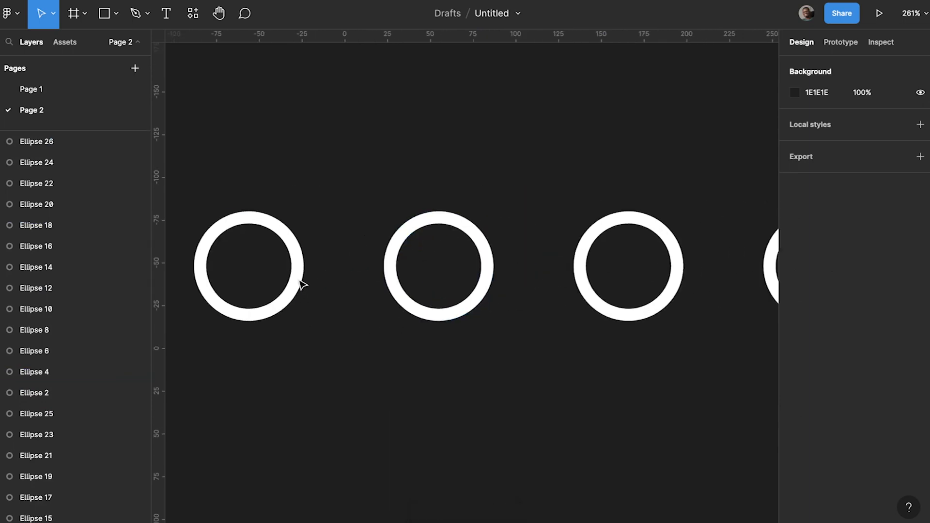
left_click(299, 275)
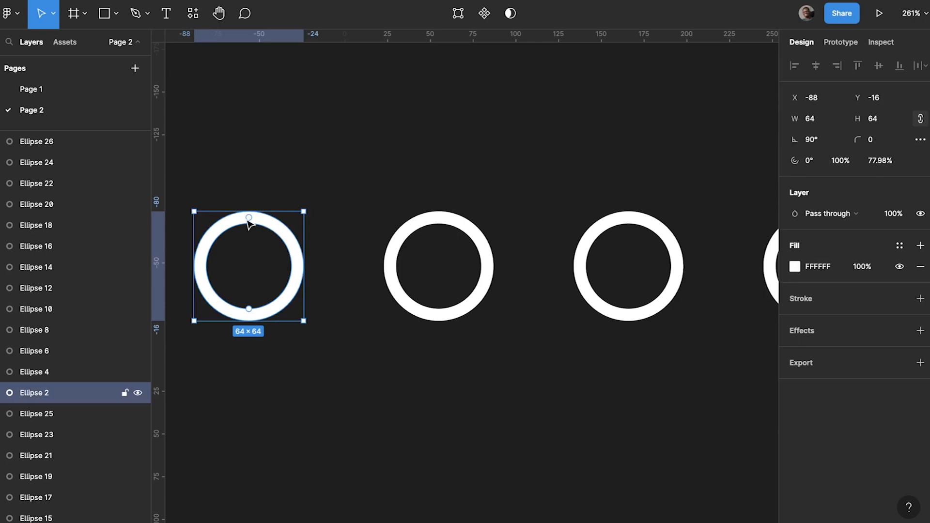
mouse_move(249, 221)
left_mouse_down()
mouse_move(219, 235)
mouse_move(210, 270)
mouse_move(249, 312)
mouse_move(291, 266)
mouse_move(252, 219)
left_mouse_up()
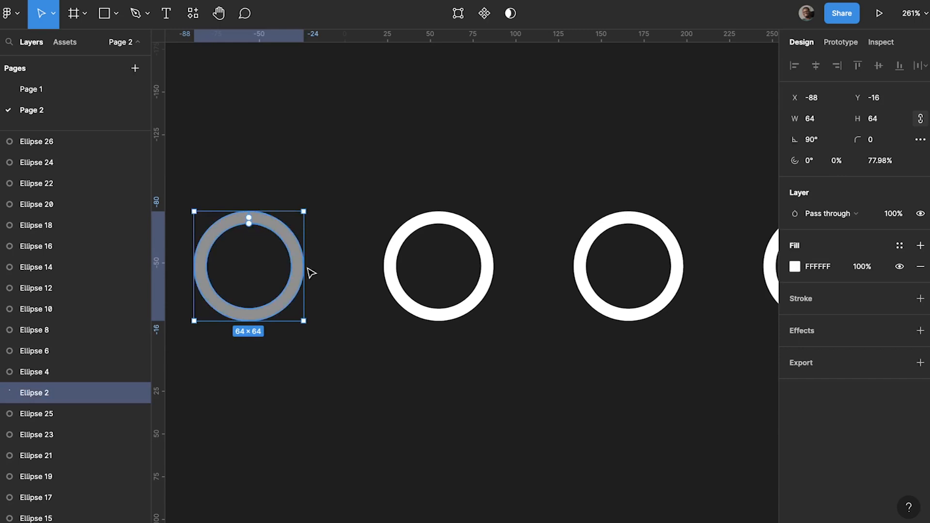
left_click(356, 224)
- Shorten the second ring pair's opaque white arc to a small segment running clockwise from the top
scroll(357, 230, "down", 5)
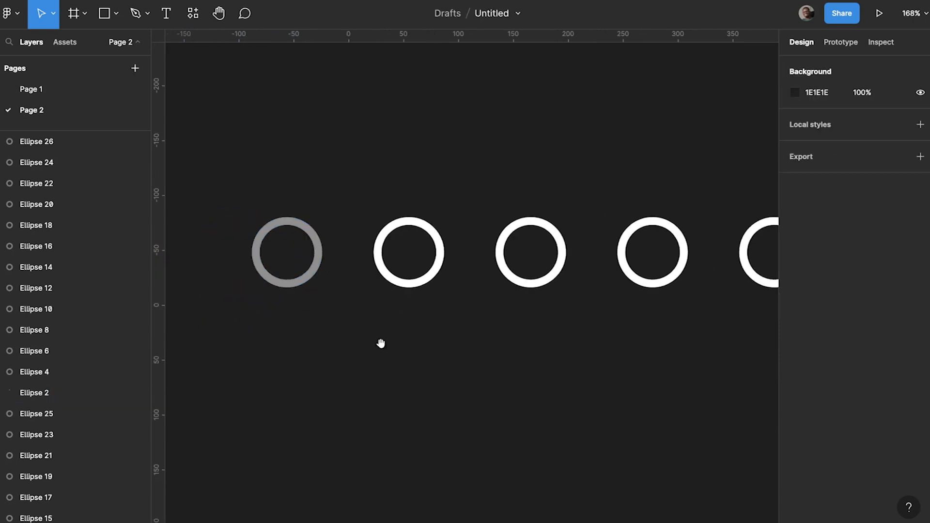
scroll(379, 342, "right", 2)
left_click(335, 244)
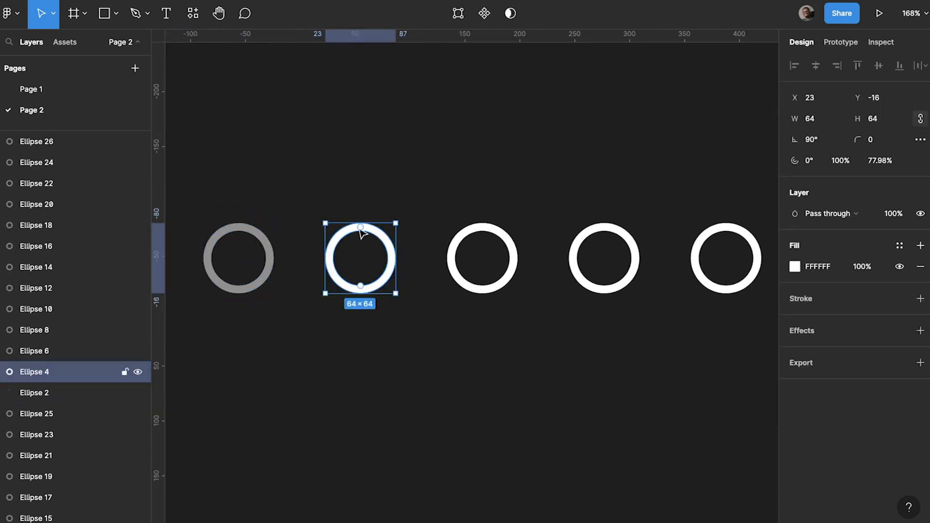
left_click_drag(363, 228, 381, 239)
- Shorten the third ring pair's opaque white arc to a segment from the top slightly longer than the second ring's
left_click(462, 253)
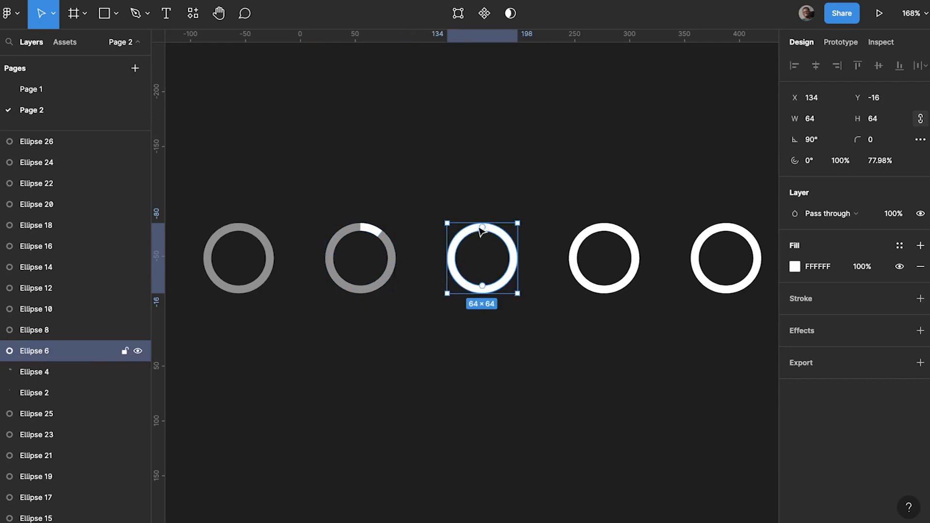
left_click_drag(482, 227, 510, 242)
left_click(570, 142)
scroll(570, 148, "down", 2)
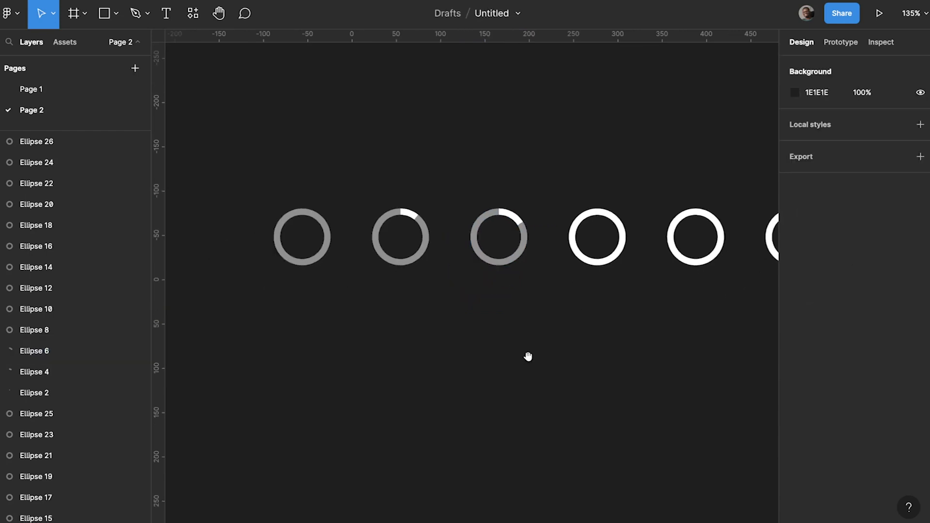
- Give the remaining ring pairs progressively longer opaque white arcs, ending with a full ring in the last pair
left_click_drag(556, 358, 423, 358)
left_click(434, 231)
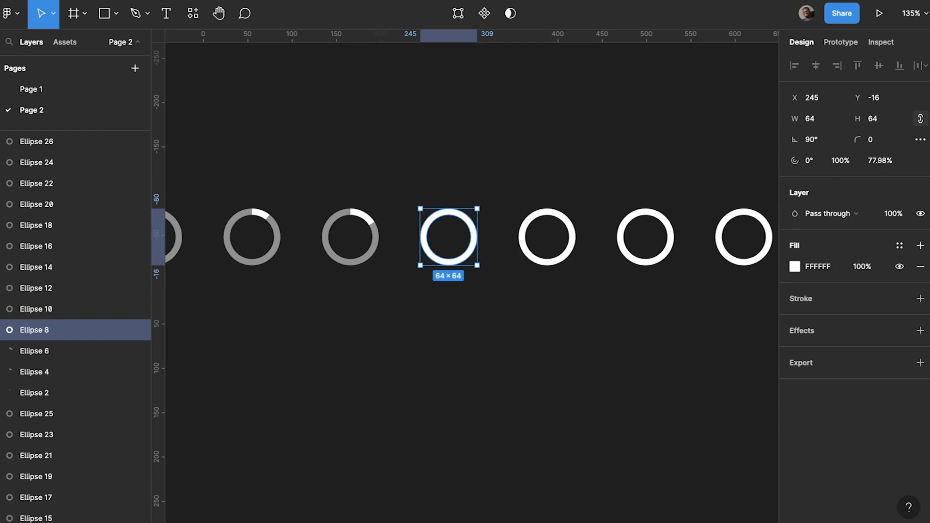
key("Escape")
key("shift+1")
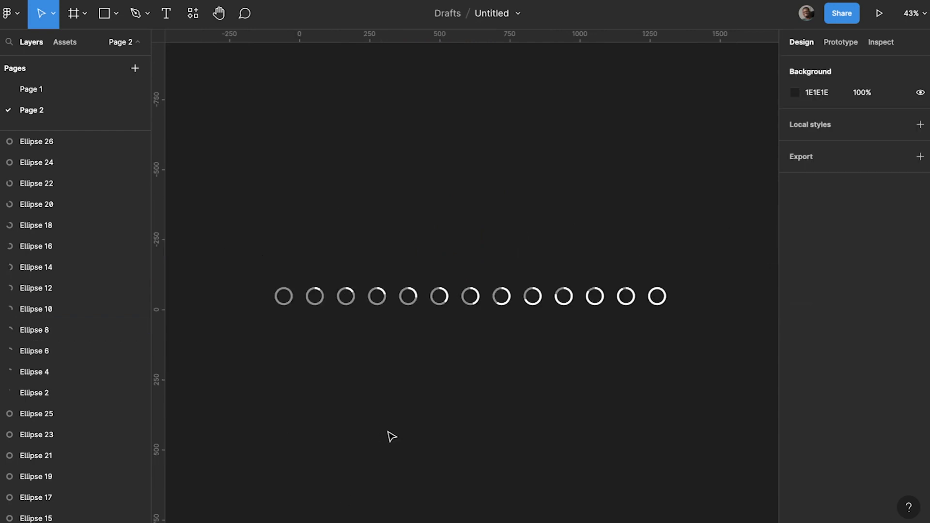
- Group the two stacked ellipses of the last, completely filled ring
scroll(225, 270, "up", 5)
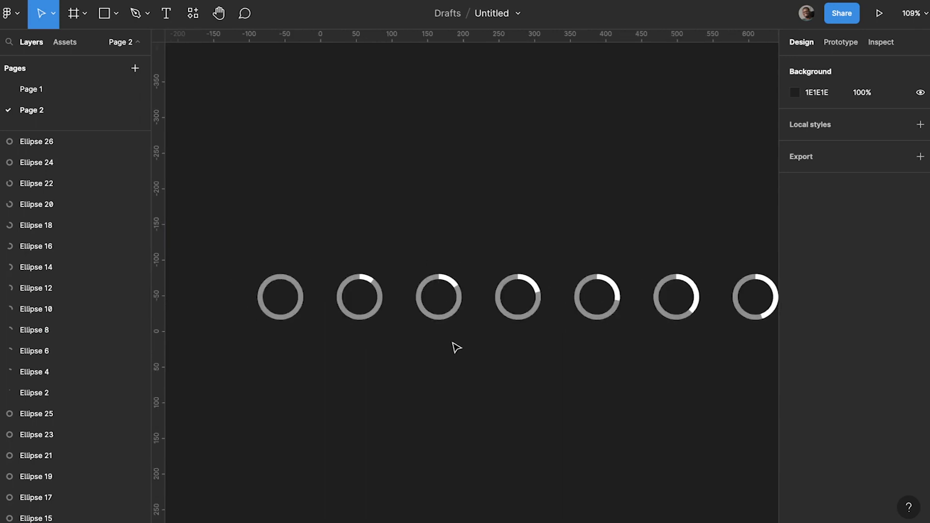
left_click_drag(535, 388, 351, 400)
left_click_drag(532, 396, 434, 380)
scroll(414, 396, "down", 5)
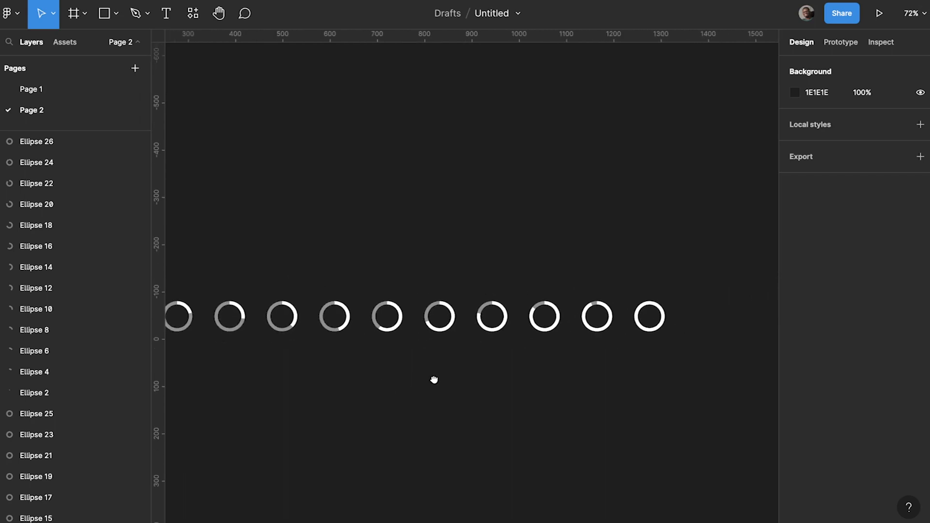
left_click_drag(610, 257, 681, 351)
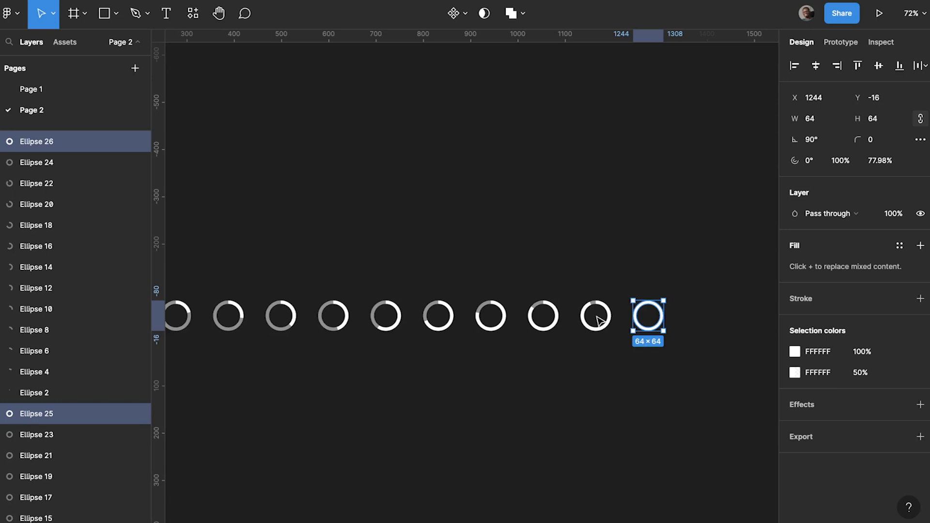
key("ctrl+g")
- Group the stacked ellipses of the two rings just before the last one, each pair into its own group
left_click(596, 344)
left_click_drag(556, 261, 588, 294)
left_click(598, 363)
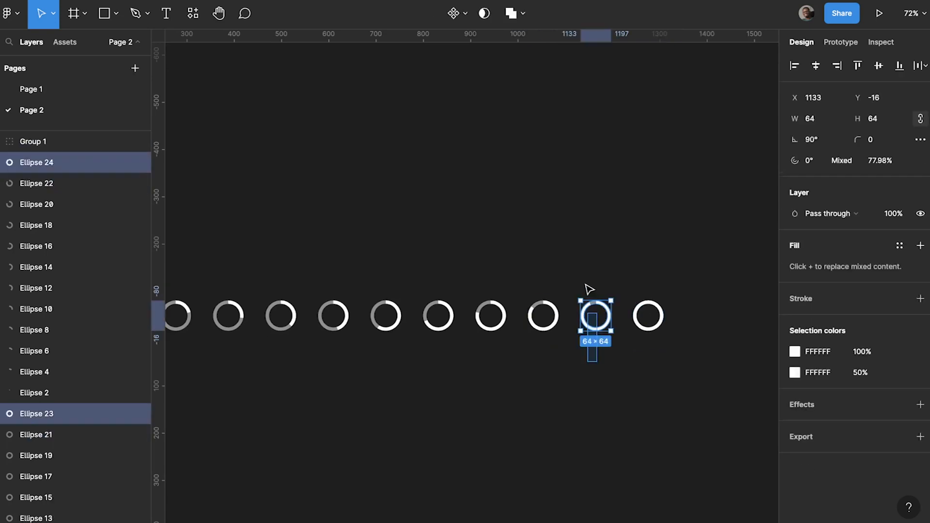
key("ctrl+g")
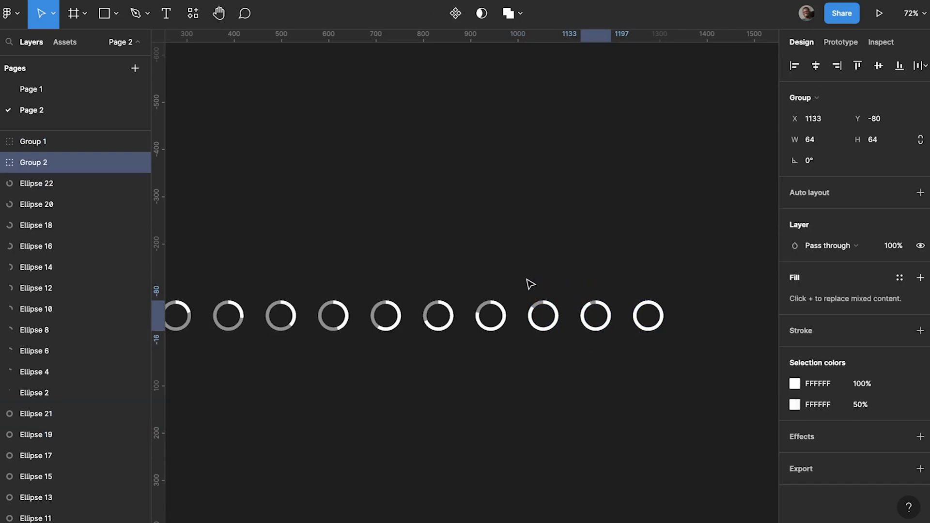
left_click(539, 349)
left_click_drag(526, 279, 542, 348)
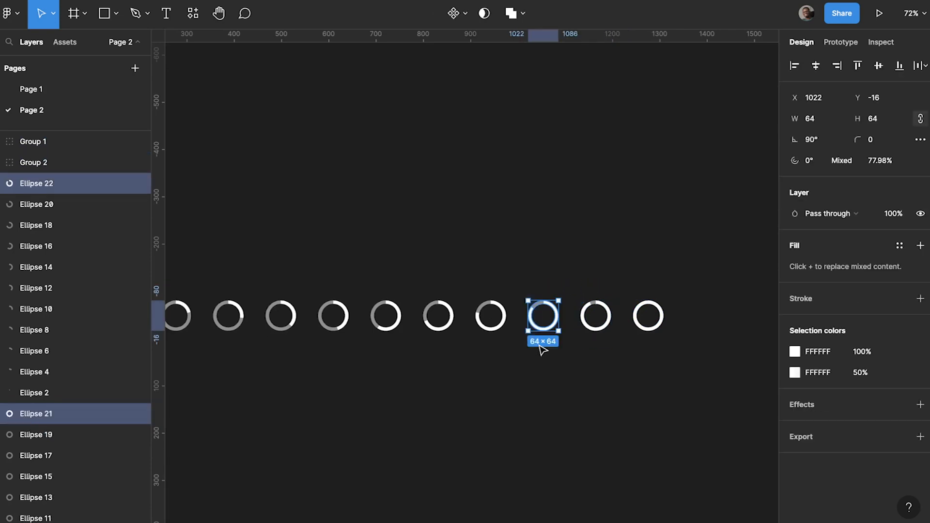
key("ctrl+g")
- Group the stacked ellipses of every remaining ring pair, working back to the empty first ring
left_click(503, 375)
left_click_drag(473, 285, 501, 376)
key("ctrl+g")
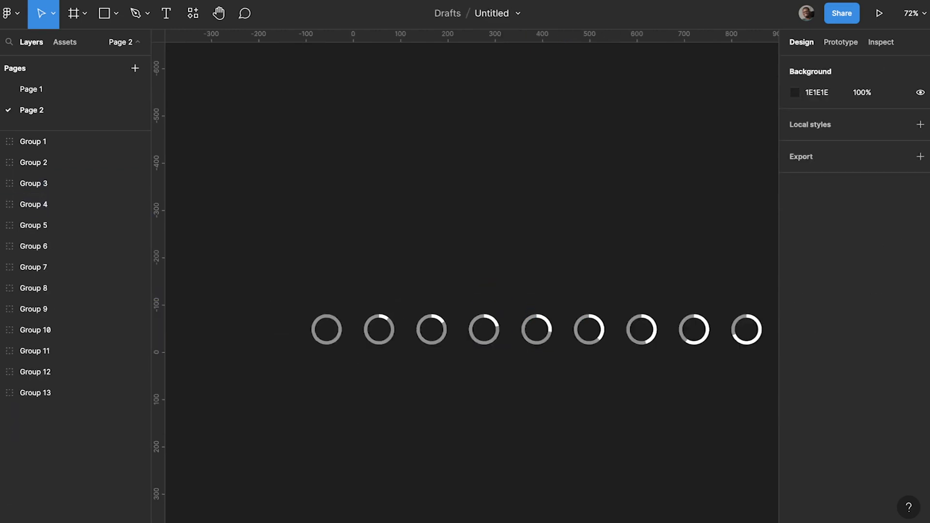
- Look over the whole row of grouped rings from the empty ring to the full one
scroll(661, 417, "down", 2)
left_click_drag(661, 417, 388, 376)
key("super+space")
scroll(399, 377, "down", 4)
key("super+space")
scroll(402, 380, "down", 1)
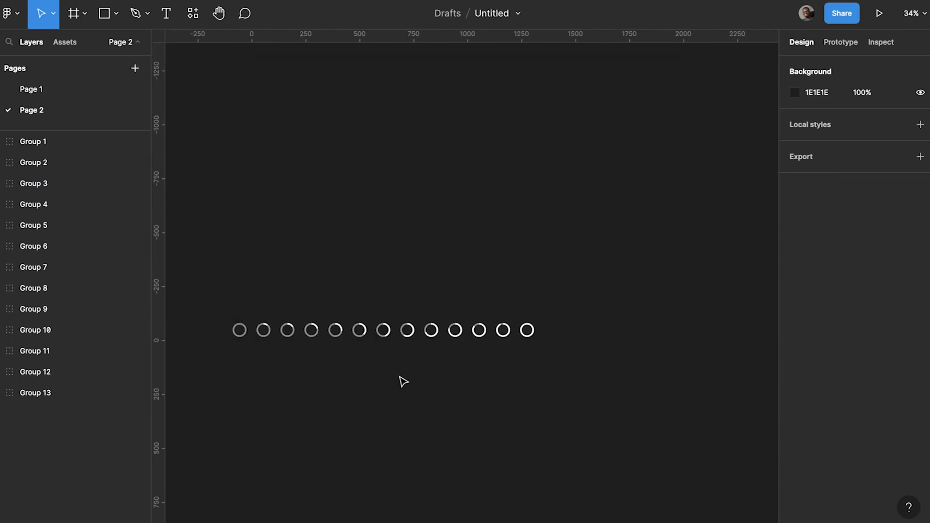
left_click(242, 331)
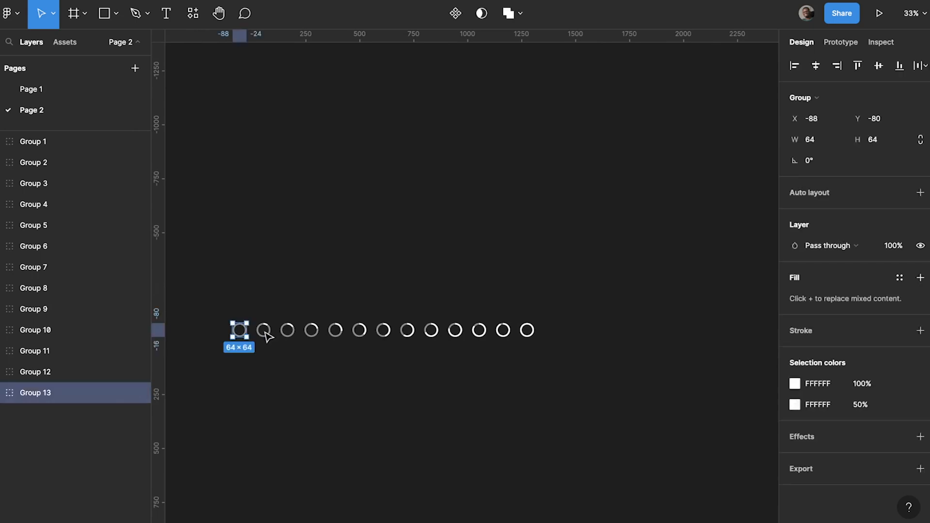
key("Escape")
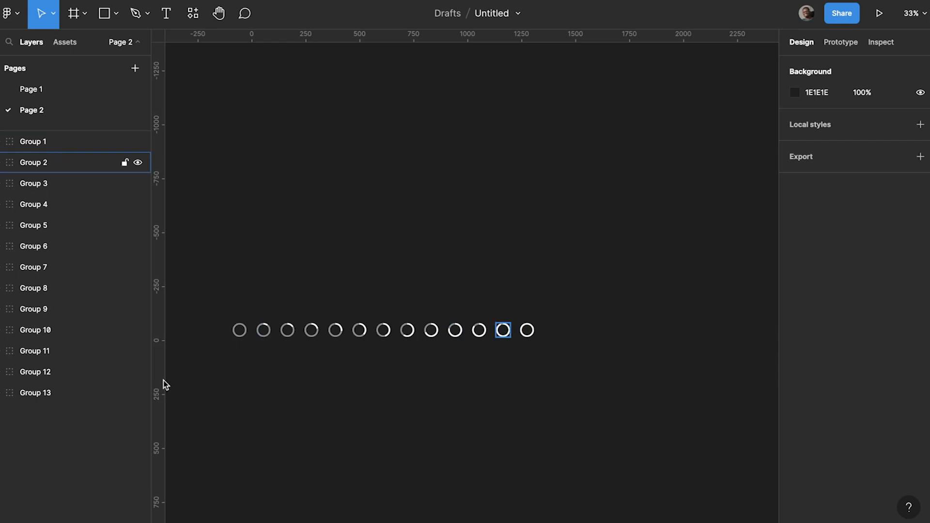
- Turn all thirteen ring groups into separate components at once and combine them as variants of one component set
left_click(245, 334)
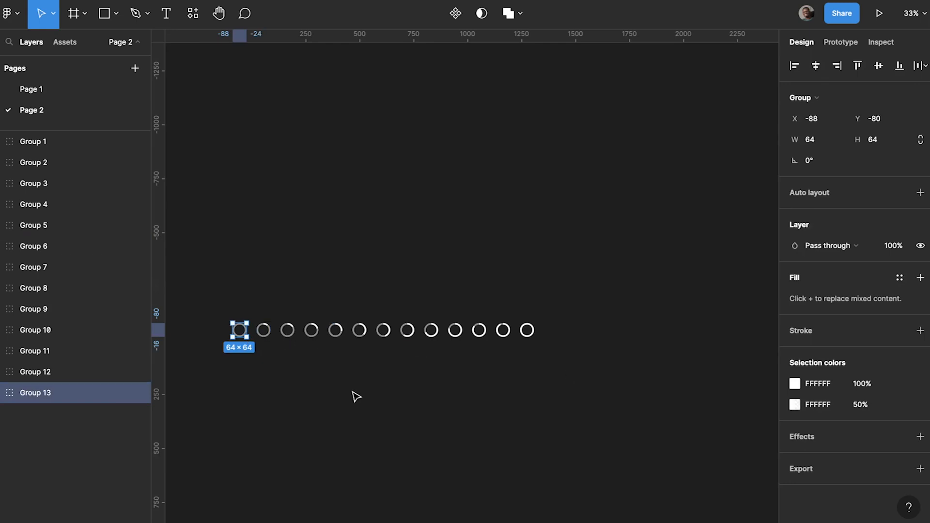
left_click_drag(223, 297, 559, 402)
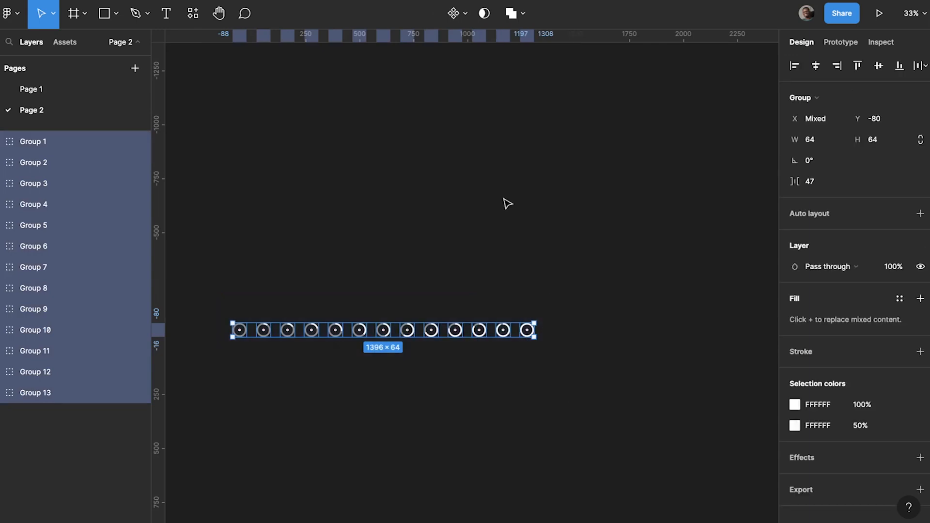
left_click(464, 16)
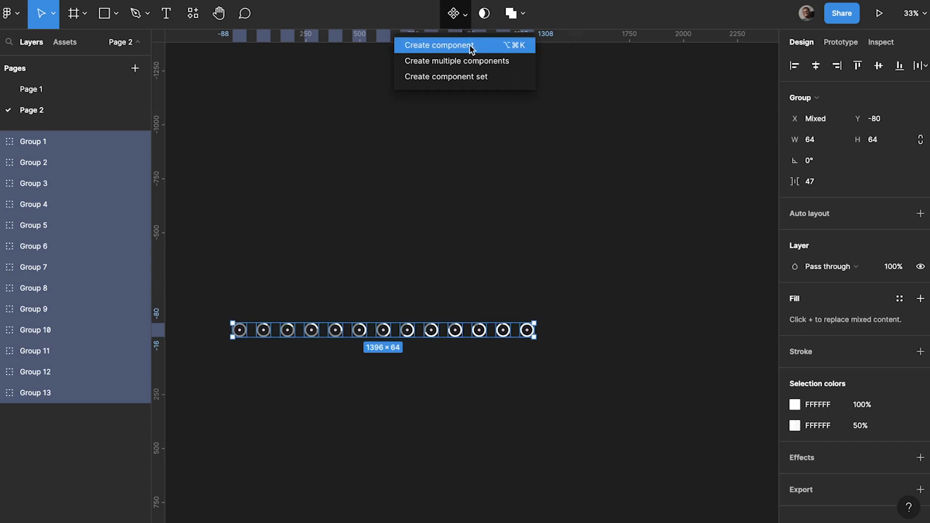
left_click(486, 61)
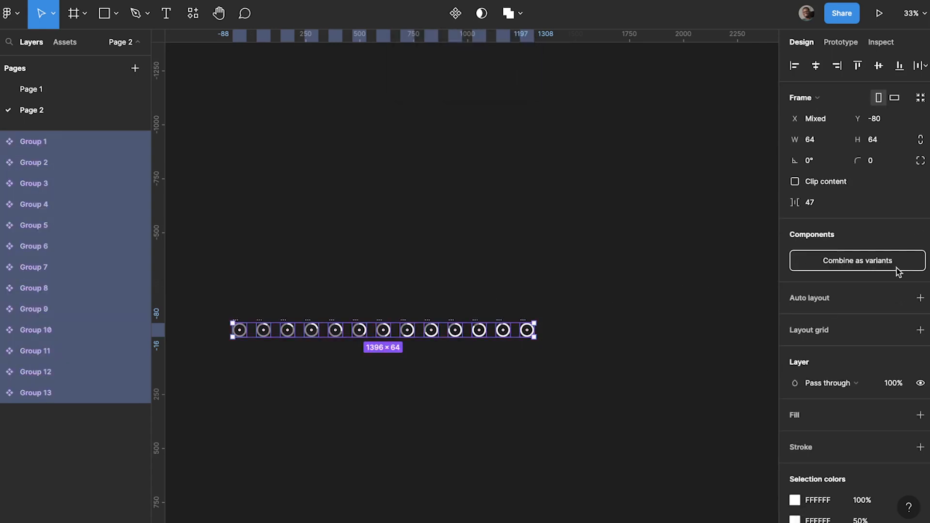
left_click(856, 269)
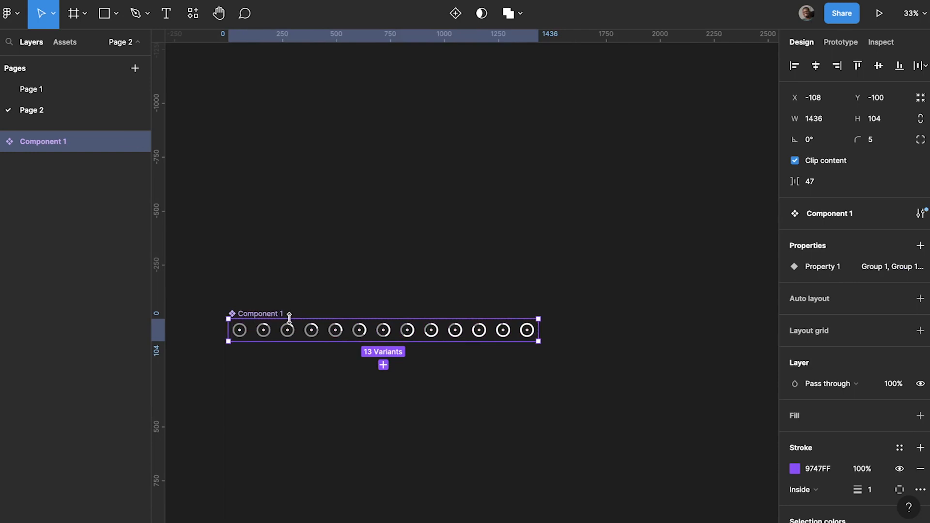
key("Escape")
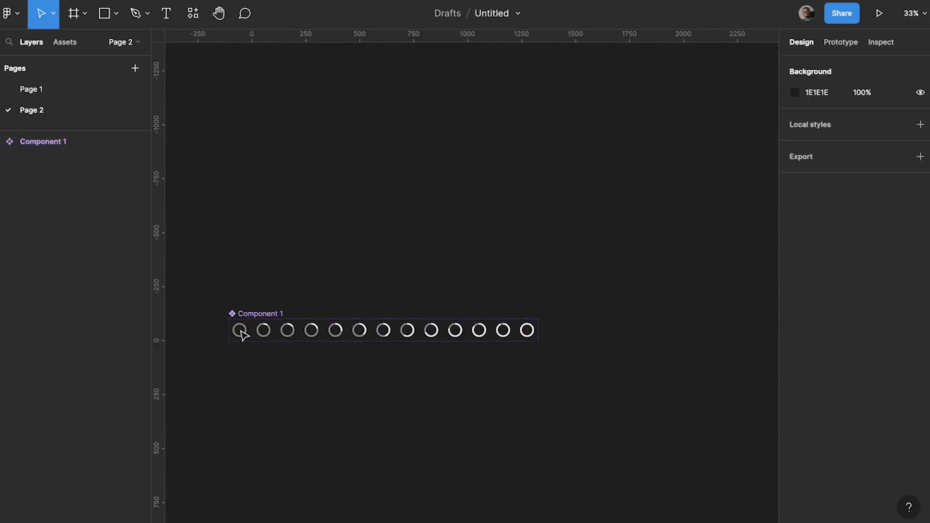
- Add a prototype connection from the empty first ring variant to the second ring variant
left_click(270, 334)
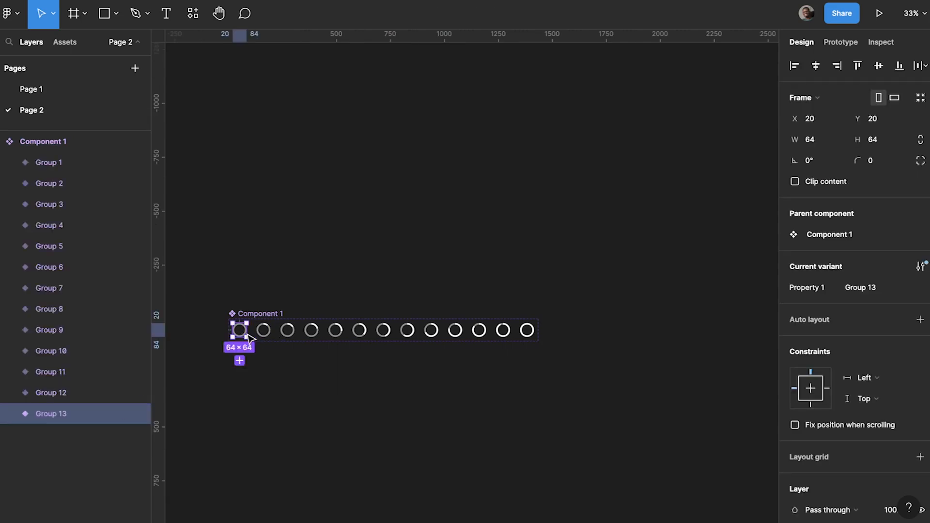
scroll(245, 358, "up", 5)
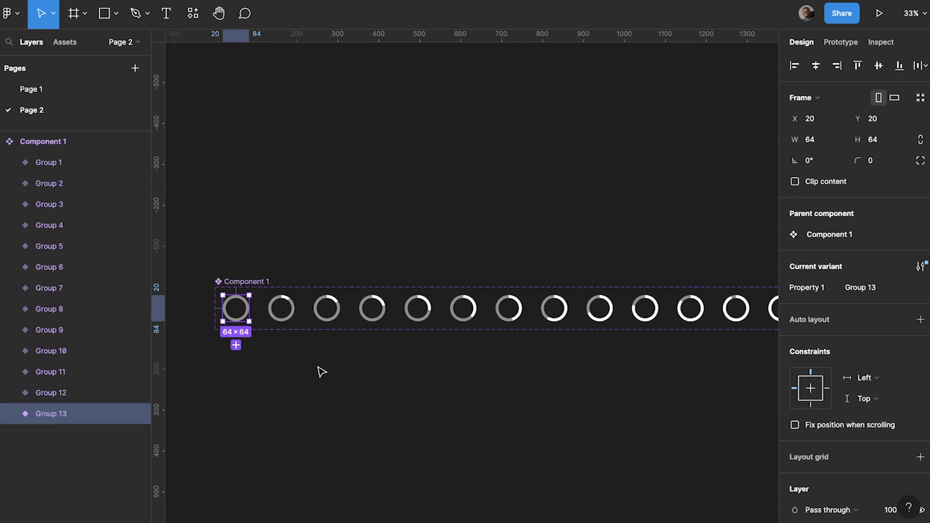
scroll(359, 391, "right", 3)
left_click_drag(382, 391, 410, 393)
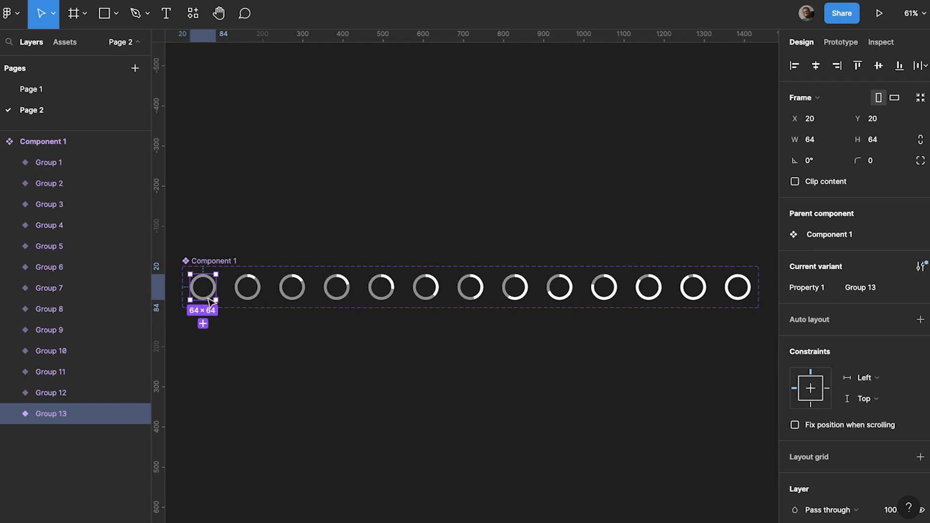
key("Escape")
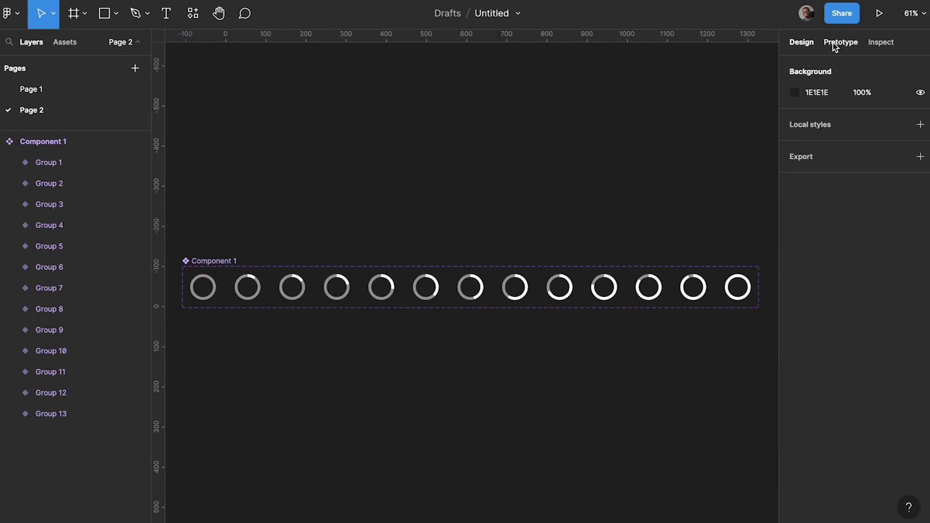
left_click(835, 44)
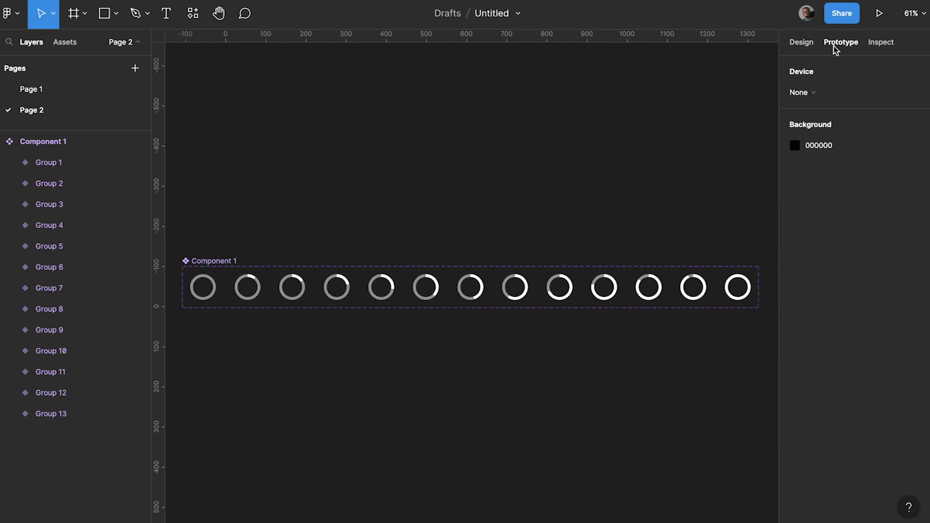
left_click(211, 295)
left_click_drag(216, 288, 247, 291)
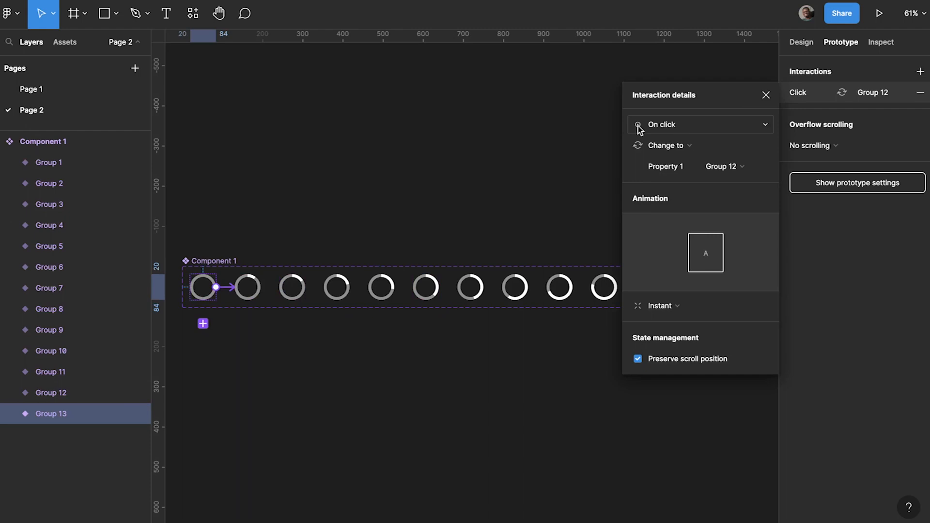
- Set the first variant's interaction trigger to After delay with a 50 ms delay
left_click(664, 126)
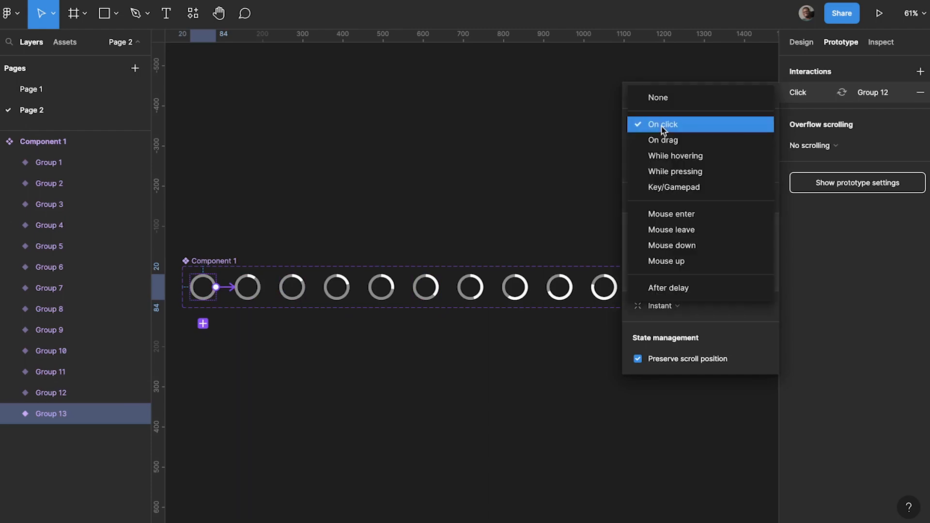
left_click(681, 291)
double_click(730, 125)
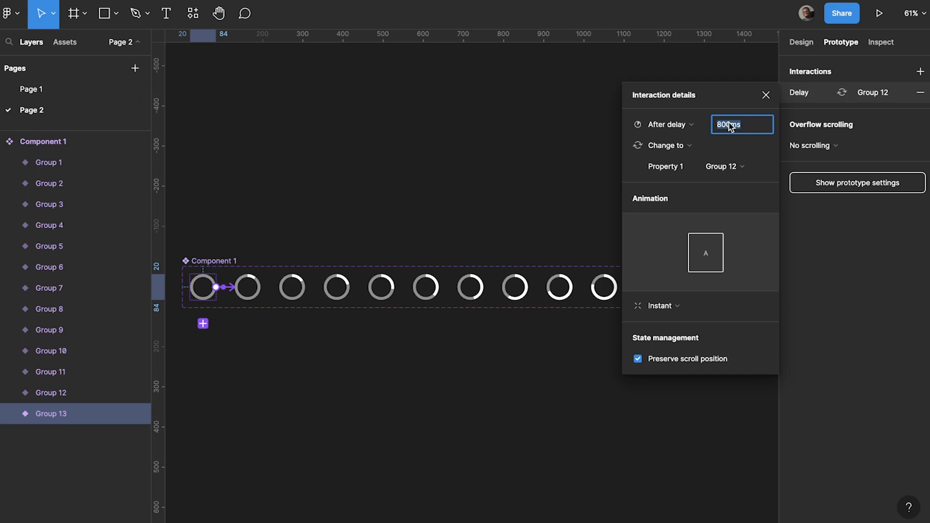
type("30")
left_click(733, 102)
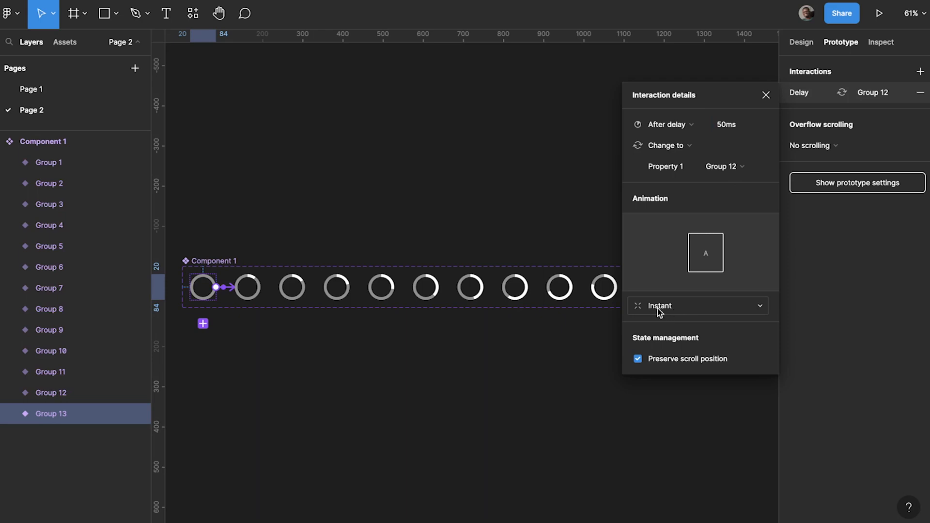
left_click(767, 97)
- Add a prototype connection from the second ring variant to the third ring variant
left_click(248, 287)
left_click_drag(261, 288, 292, 289)
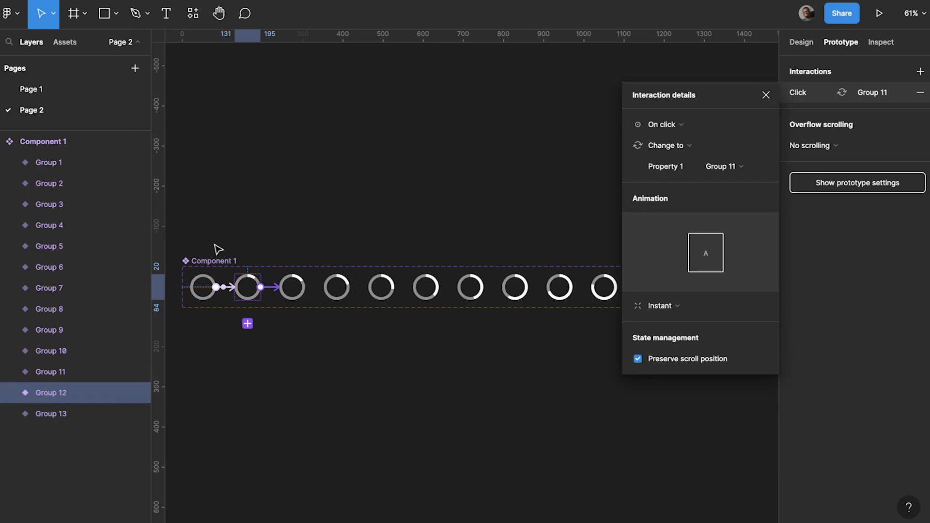
left_click(199, 300)
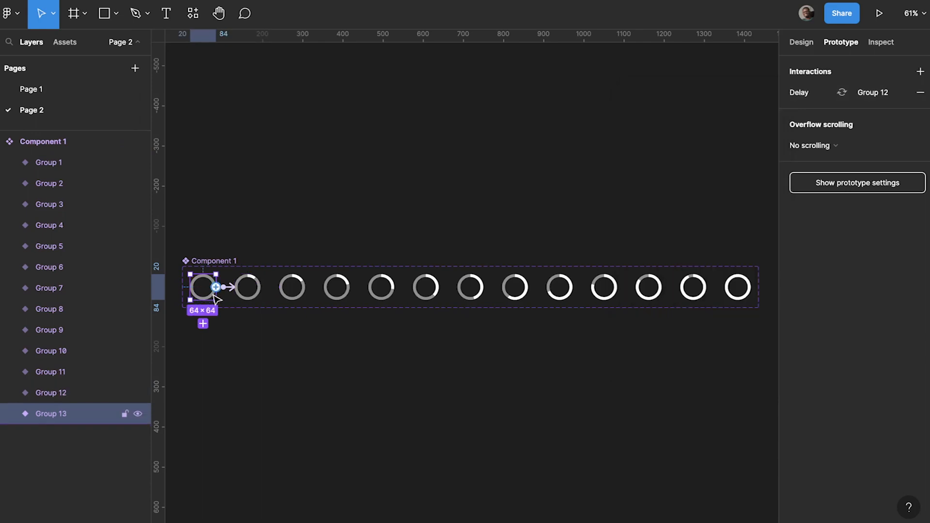
left_click(239, 289)
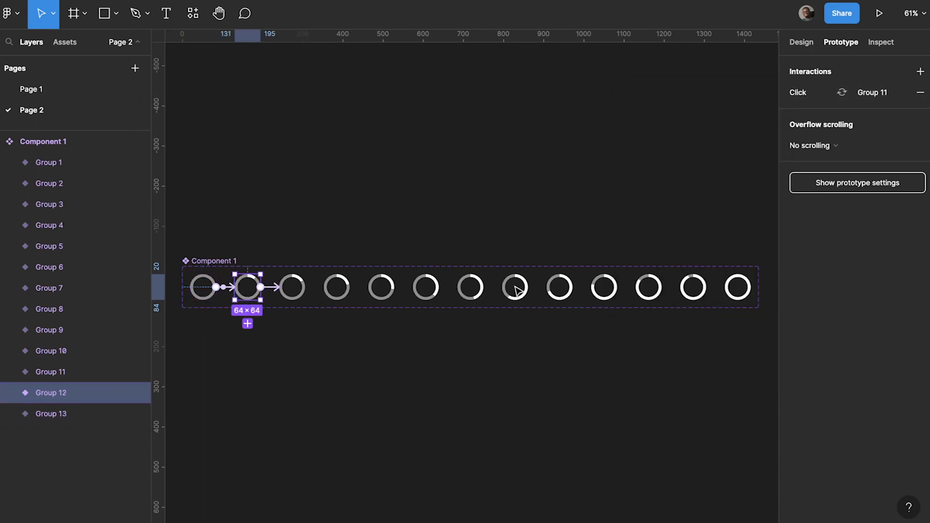
- Set the second ring variant's interaction trigger to After delay with a 50 ms delay
left_click(854, 85)
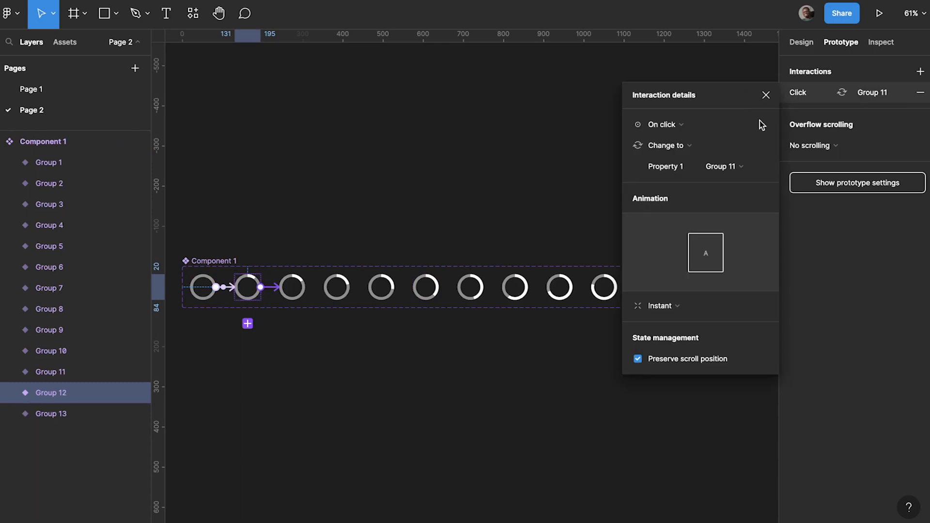
left_click(672, 125)
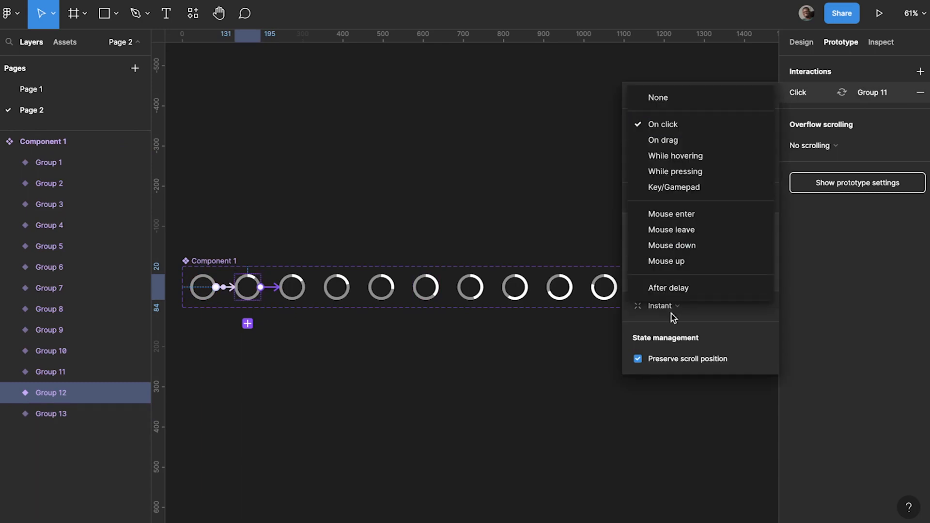
left_click(686, 289)
left_click(742, 128)
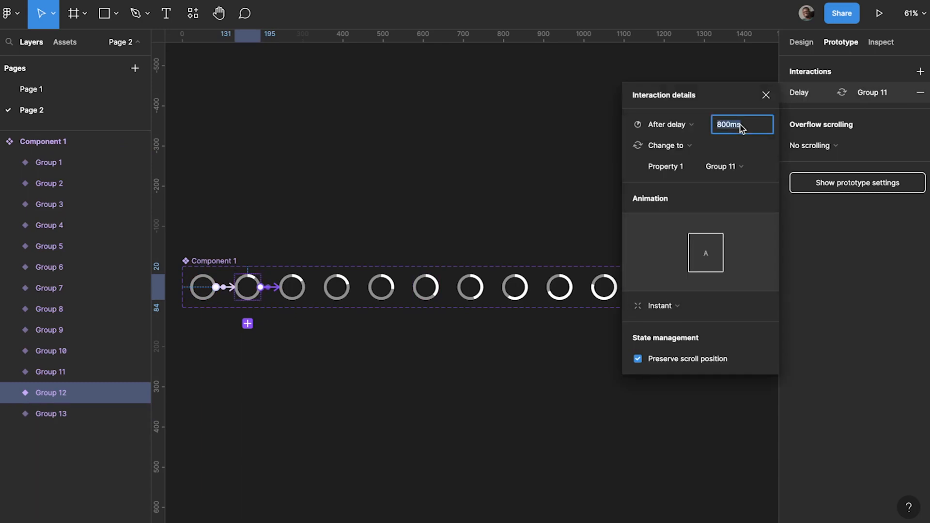
type("50")
- Connect the third ring variant to the fourth and trigger the change After delay at 50 ms
left_click(292, 292)
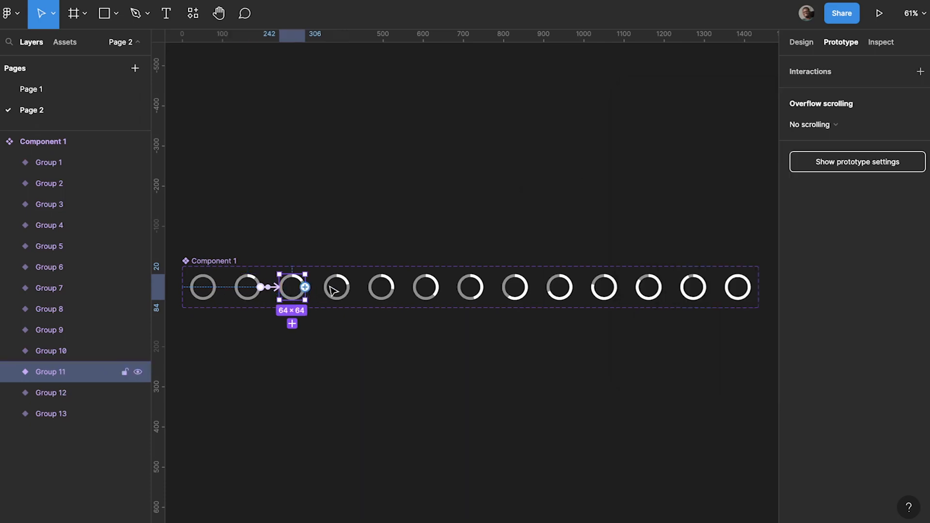
left_click_drag(347, 290, 347, 289)
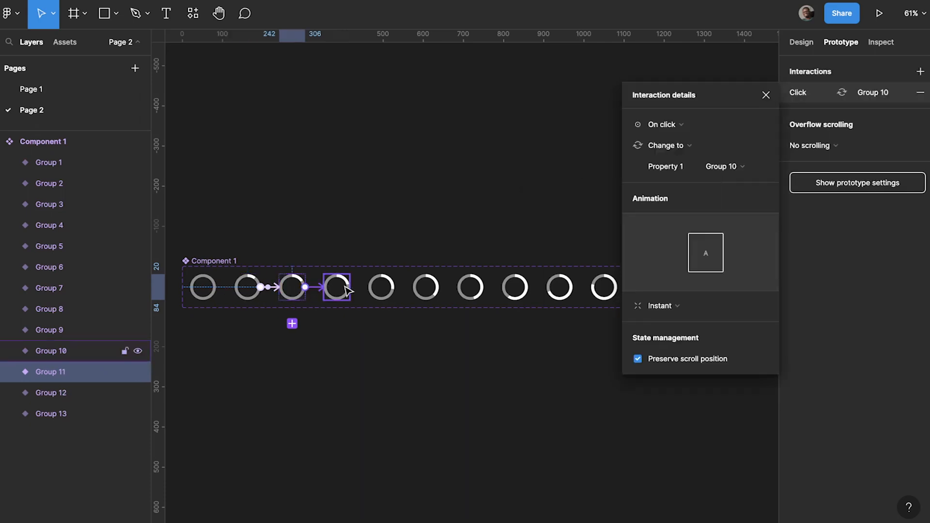
left_click(666, 121)
left_click(678, 287)
left_click(730, 130)
type("5")
key("Return")
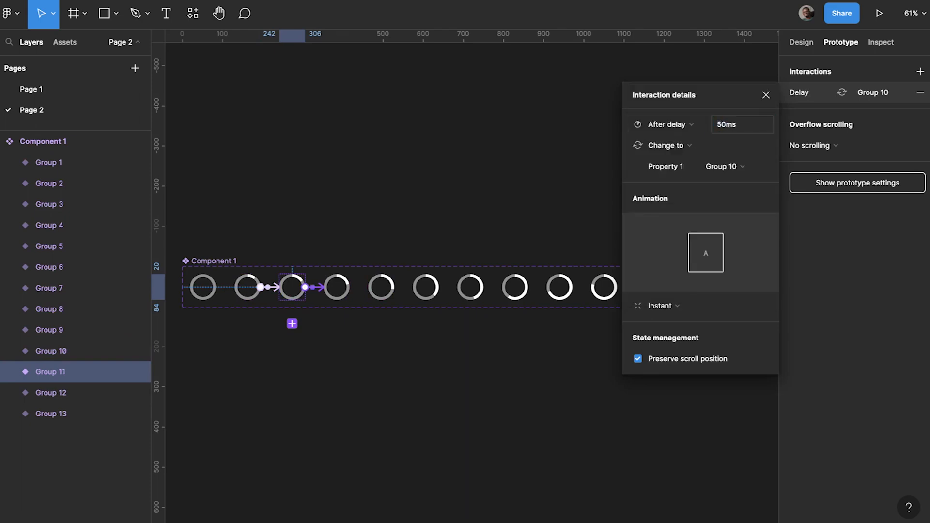
- Connect the fourth ring variant to the fifth with an After delay trigger of 50 ms
left_click(350, 294)
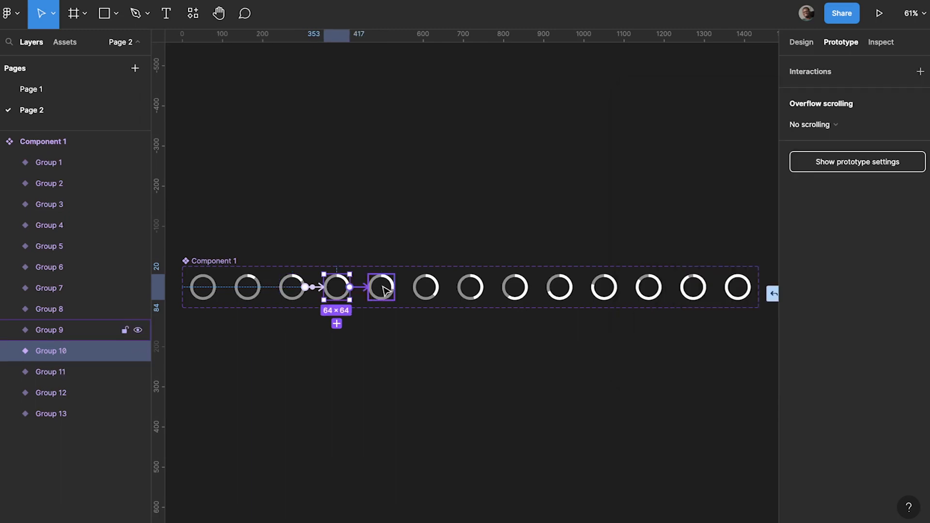
left_click_drag(386, 290, 386, 291)
left_click(797, 94)
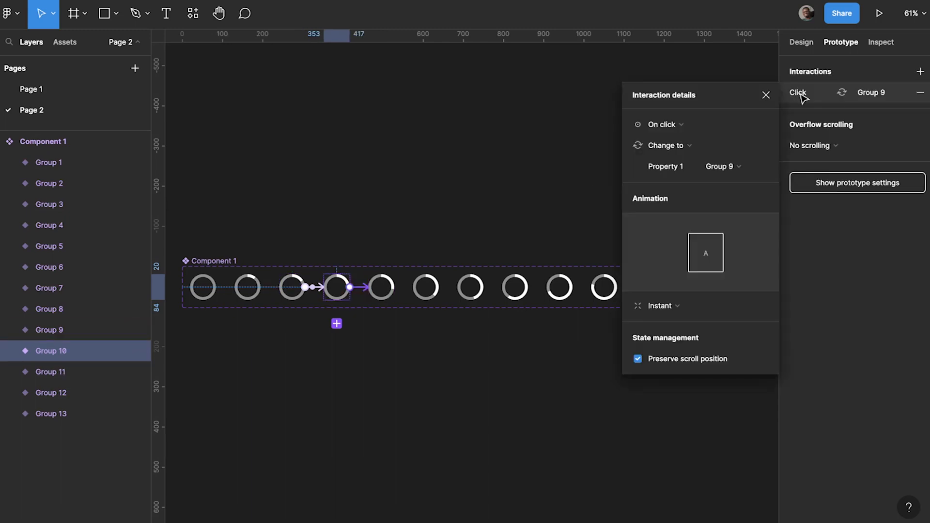
left_click(663, 124)
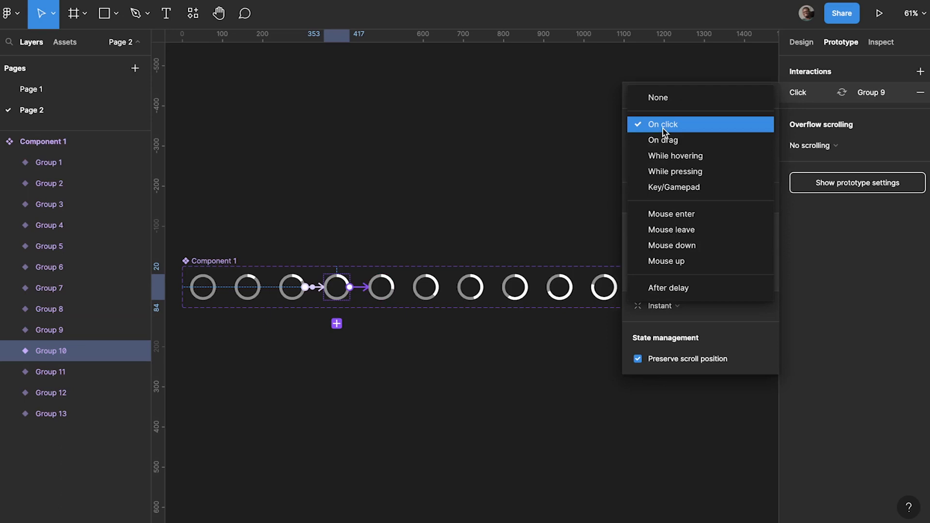
left_click(681, 288)
left_click(730, 125)
type("50")
key("Return")
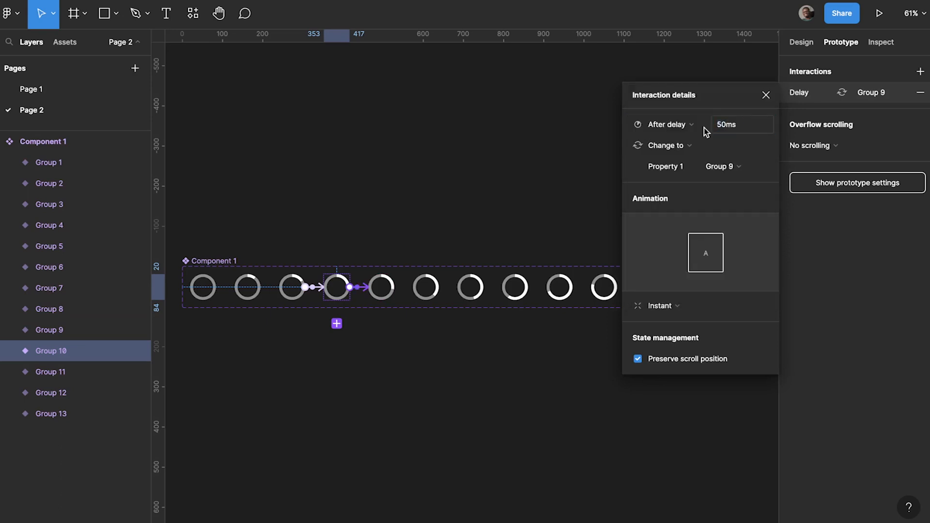
- Link the fifth ring variant to the sixth using an After delay interaction of 50 ms
left_click(390, 292)
left_click_drag(393, 287, 426, 289)
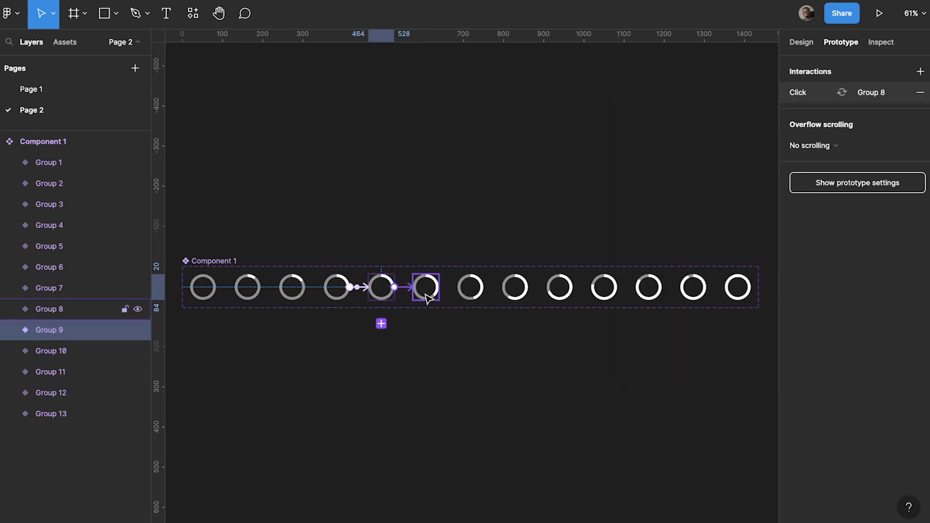
left_click(686, 126)
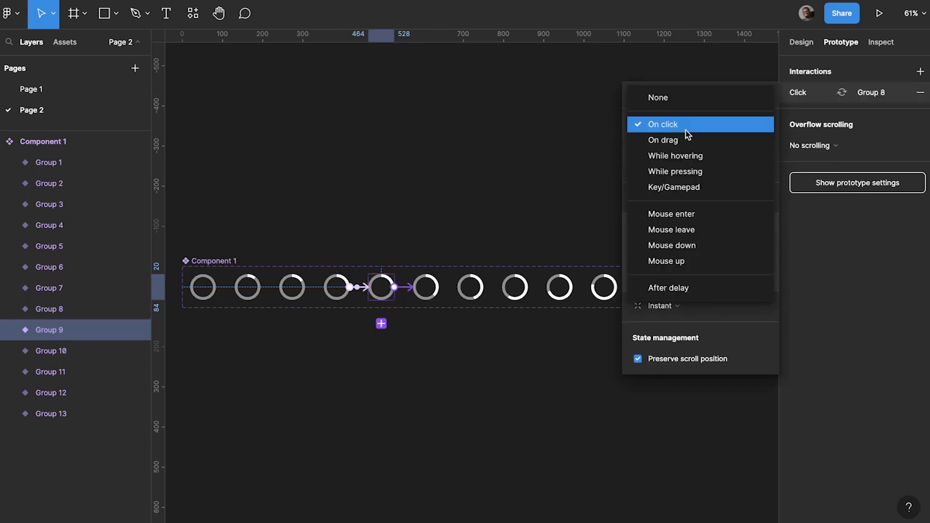
left_click(679, 290)
left_click(730, 125)
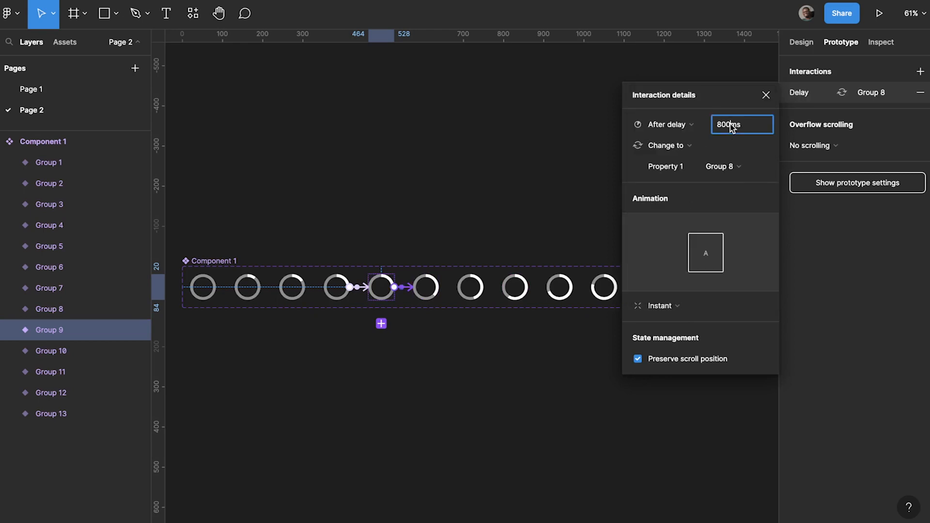
type("50")
key("Return")
key("Escape")
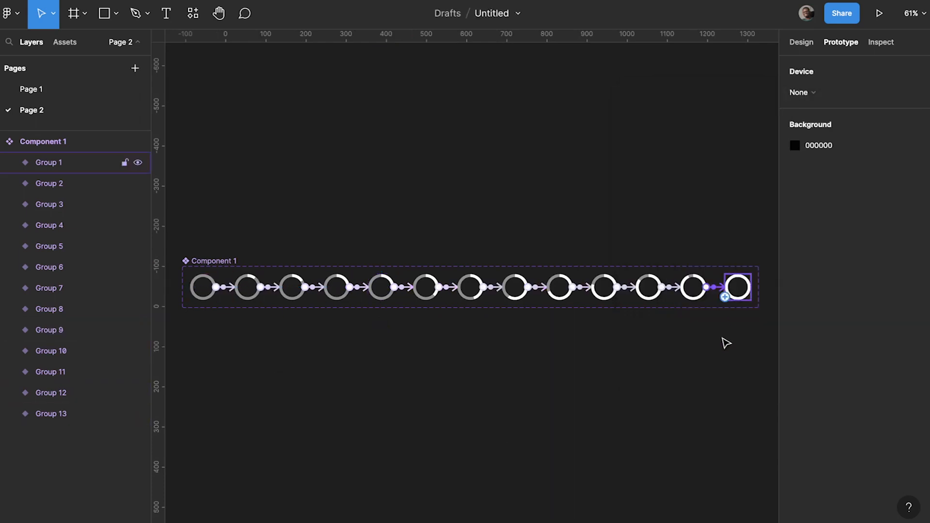
- Select all thirteen ring variants together and check their prototype interactions
left_click_drag(735, 338, 436, 285)
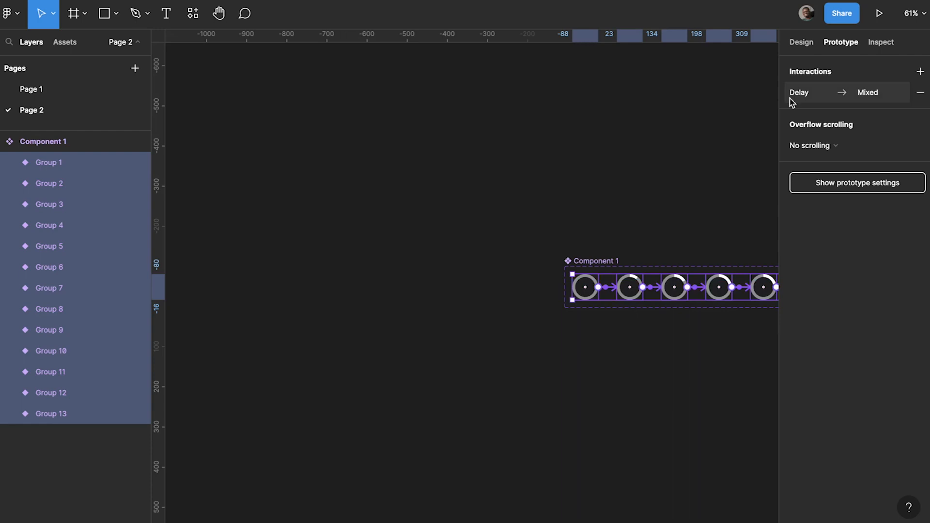
left_click(575, 244)
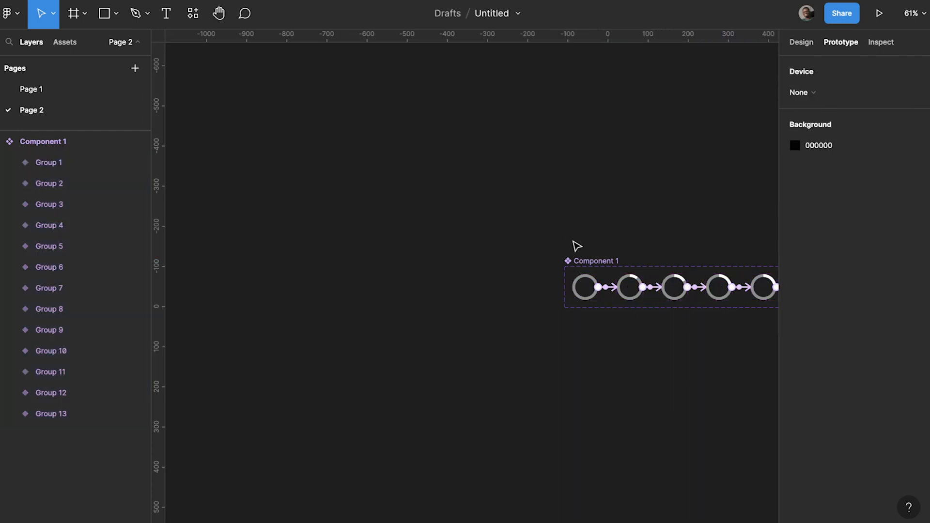
- Rename the ring component set as "loading"
scroll(547, 295, "down", 6)
left_click_drag(563, 361, 470, 331)
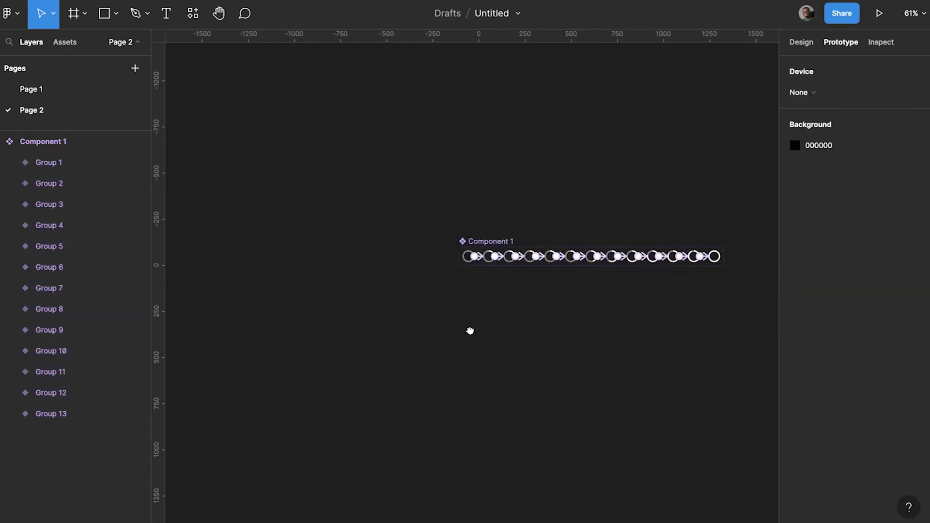
double_click(480, 242)
type("loading")
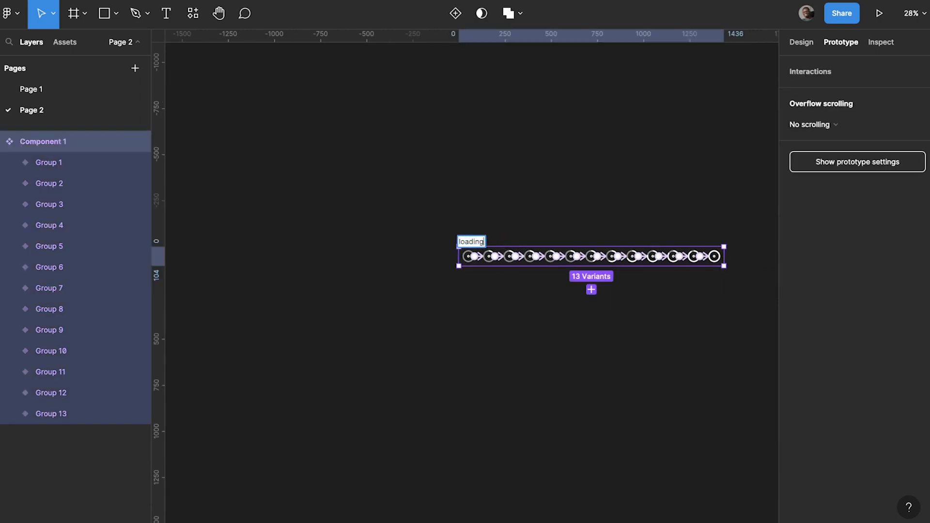
key("Return")
left_click(36, 110)
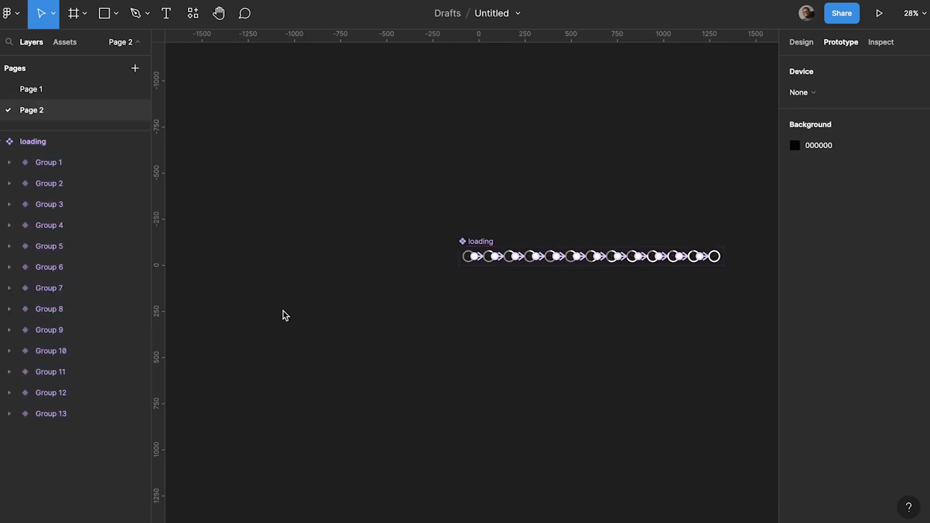
- Add an iPhone 14 Pro Max frame and place it below the start of the loading component set
key("f")
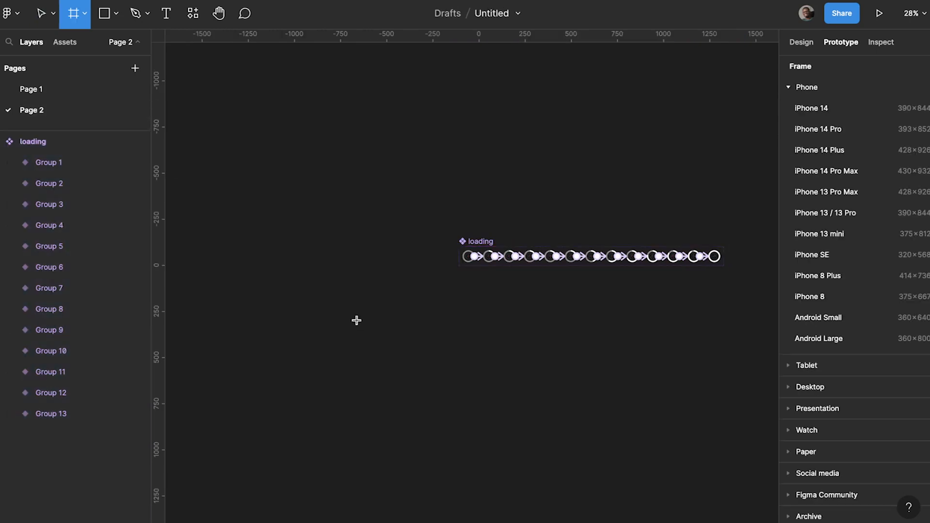
left_click(834, 172)
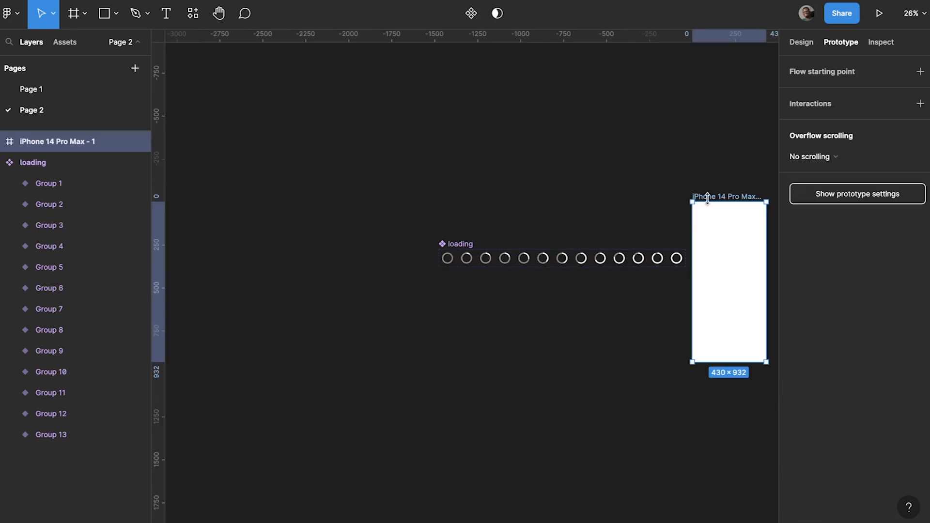
left_click_drag(708, 196, 455, 318)
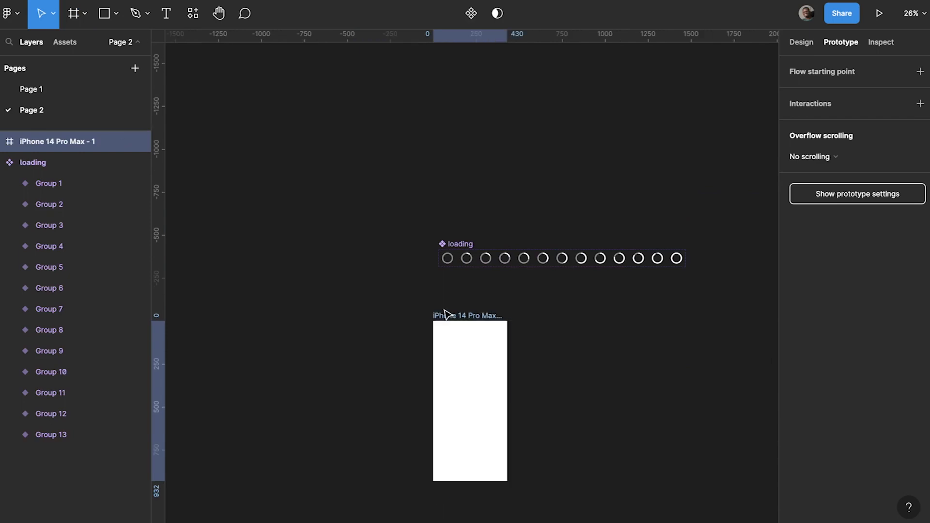
- Duplicate the iPhone 14 Pro Max frame and move the copy further to the right, leaving a wide gap between them
key("ctrl+d")
scroll(358, 310, "down", 2)
scroll(358, 310, "right", 2)
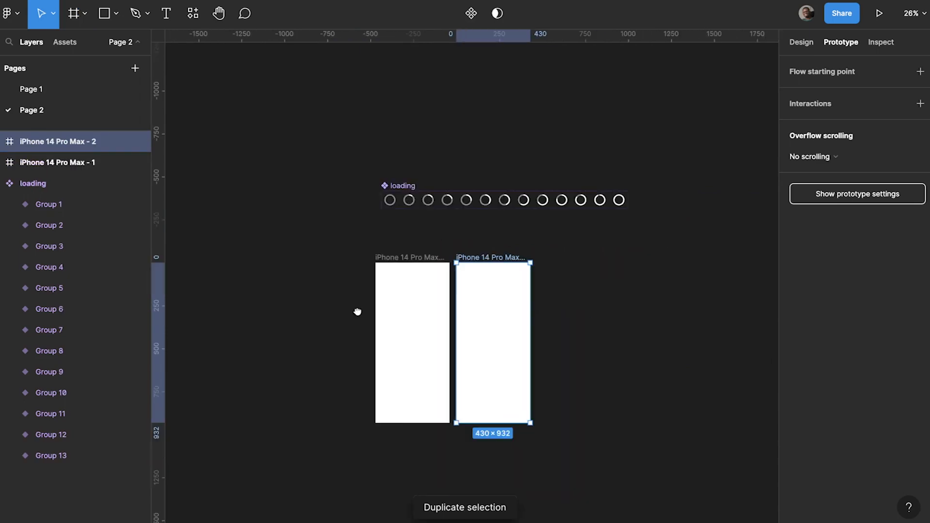
scroll(368, 336, "up", 3)
left_click_drag(590, 202, 675, 201)
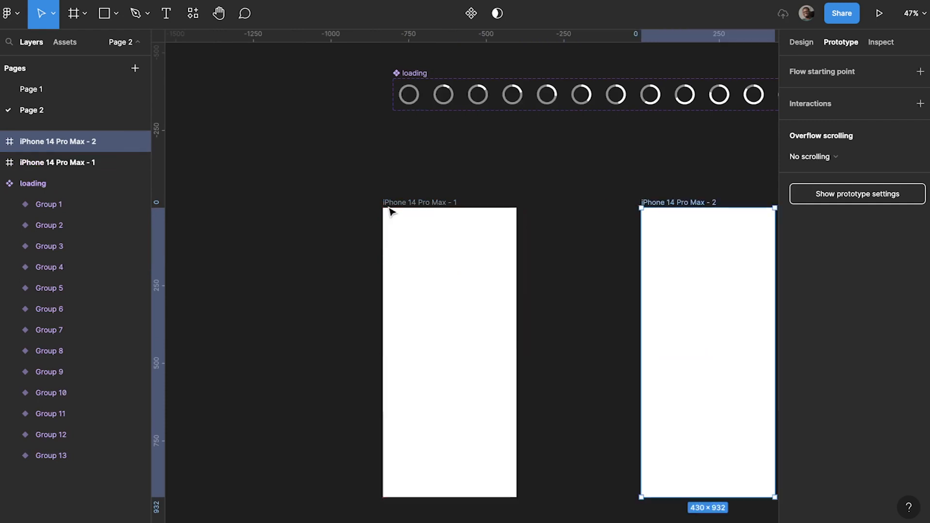
- Rename the second phone frame as "dashboard" and the first one as "login"
double_click(661, 203)
type("dashboard")
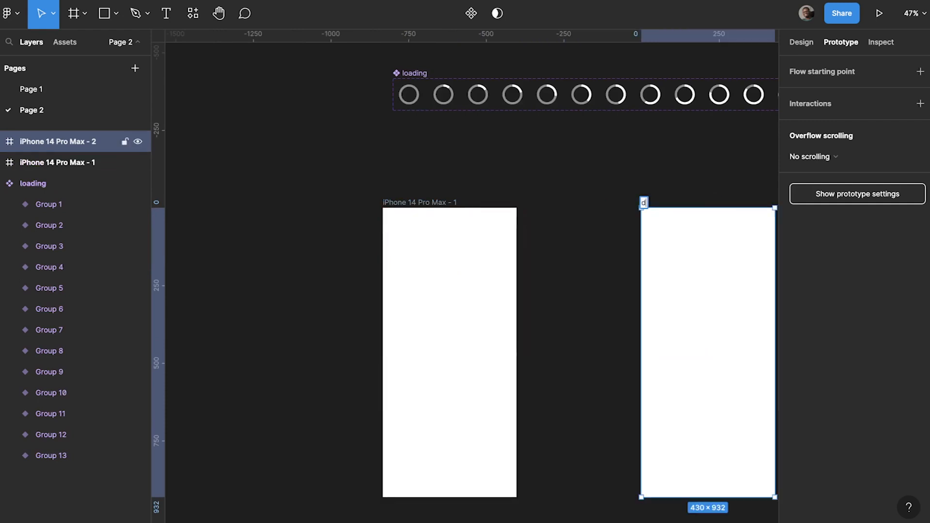
double_click(428, 203)
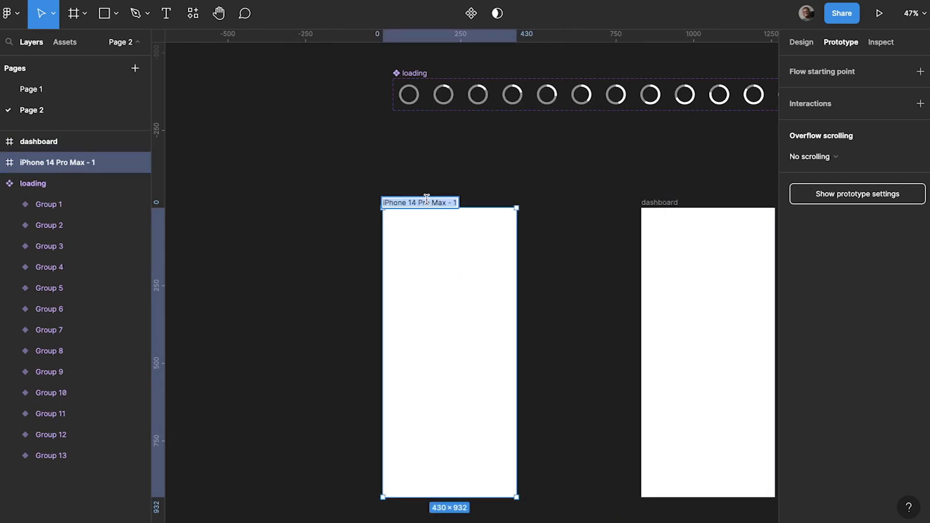
type("login")
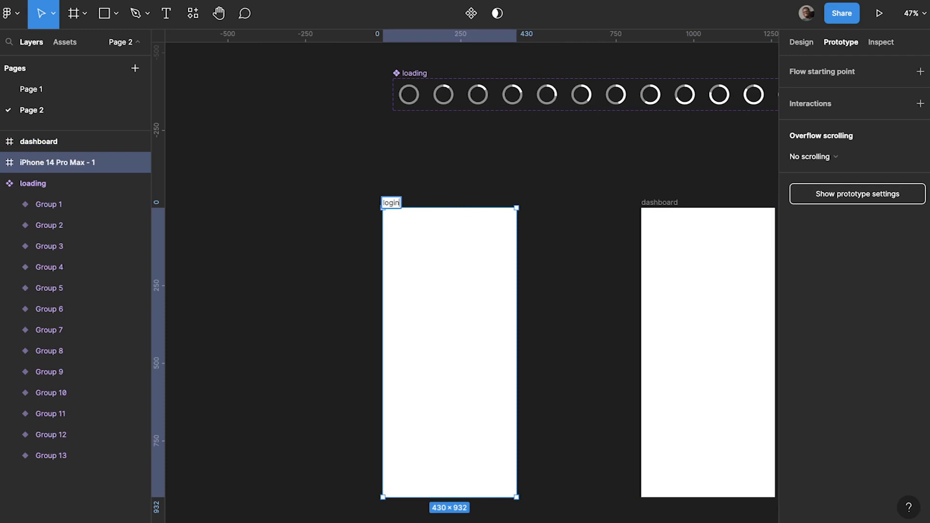
key("Return")
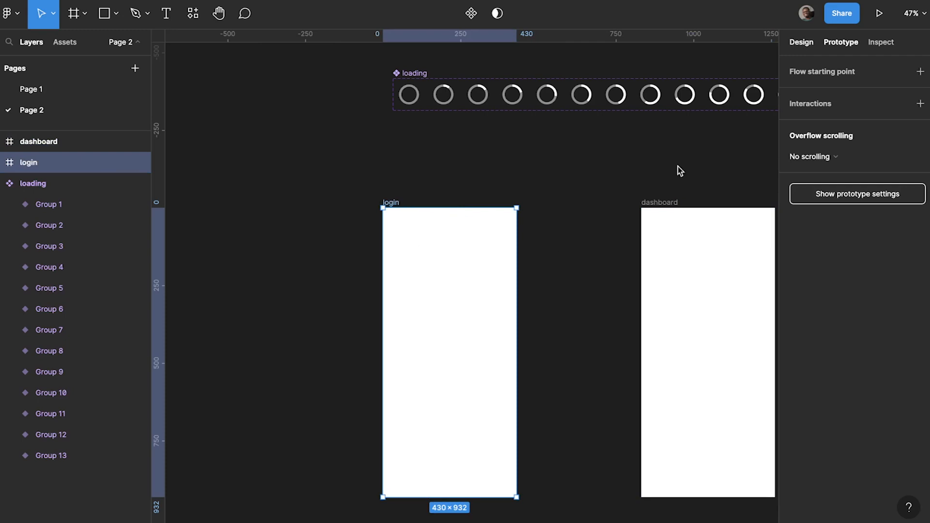
- Draw a wide rectangle of about 365 × 55 in the upper part of the login frame
key("alt+8")
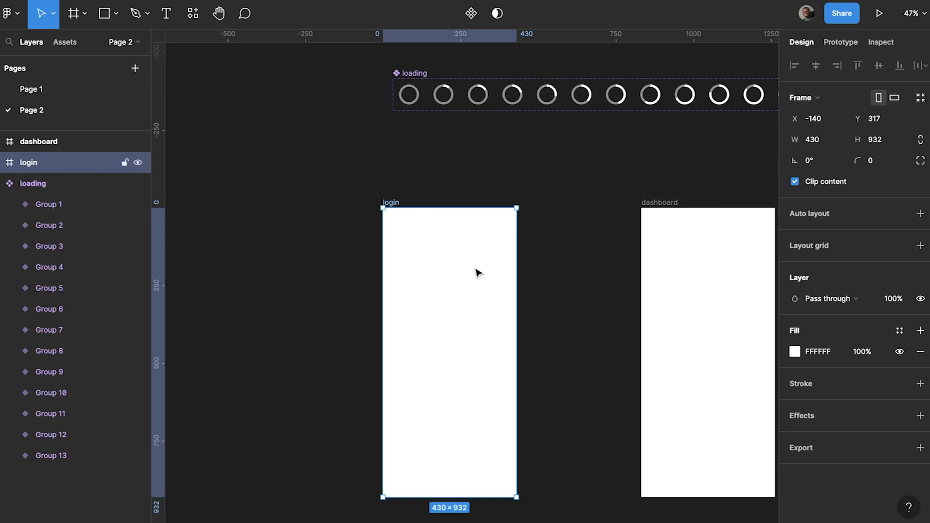
key("r")
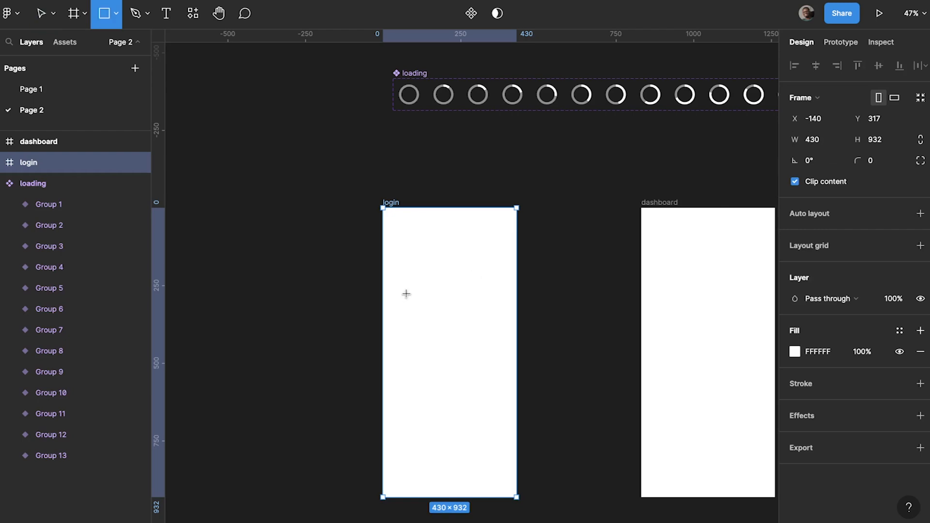
left_click_drag(393, 279, 506, 296)
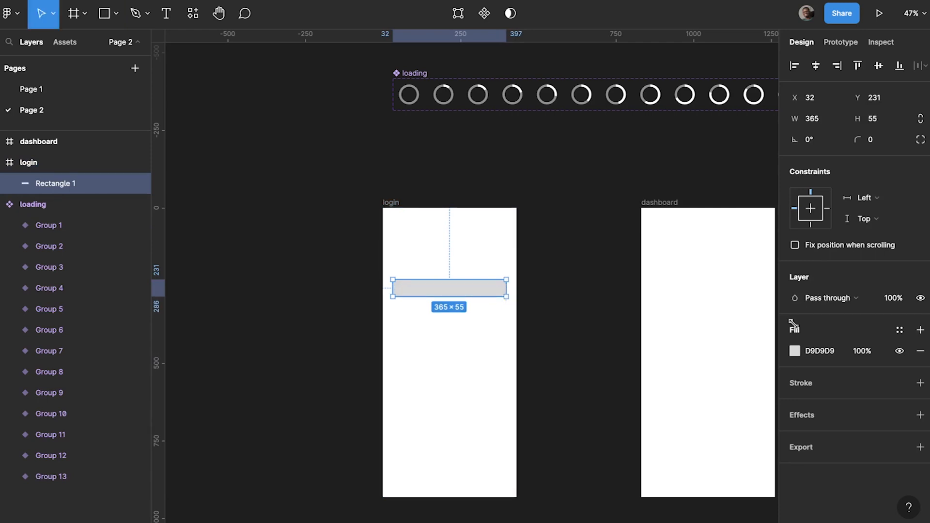
- Lighten the login frame rectangle's fill to EEEEEE
left_click(800, 354)
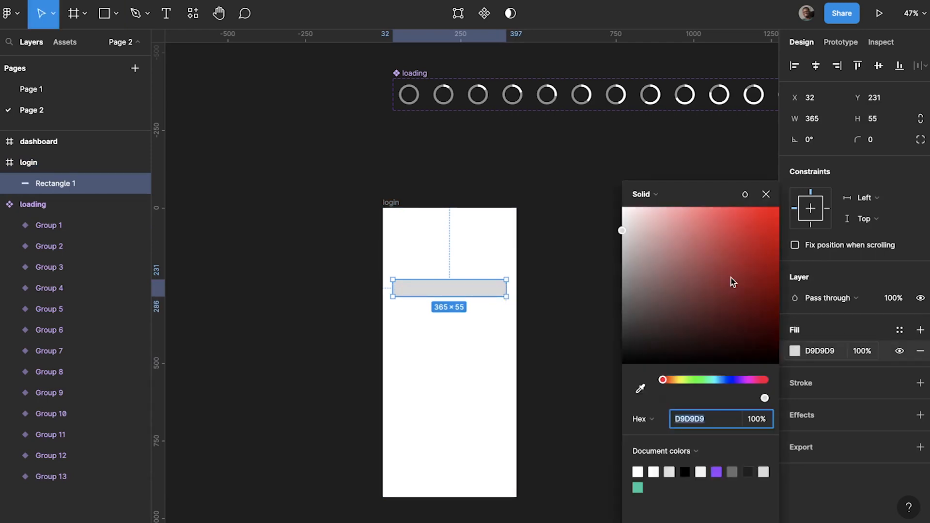
left_click(623, 221)
left_click_drag(616, 225, 618, 218)
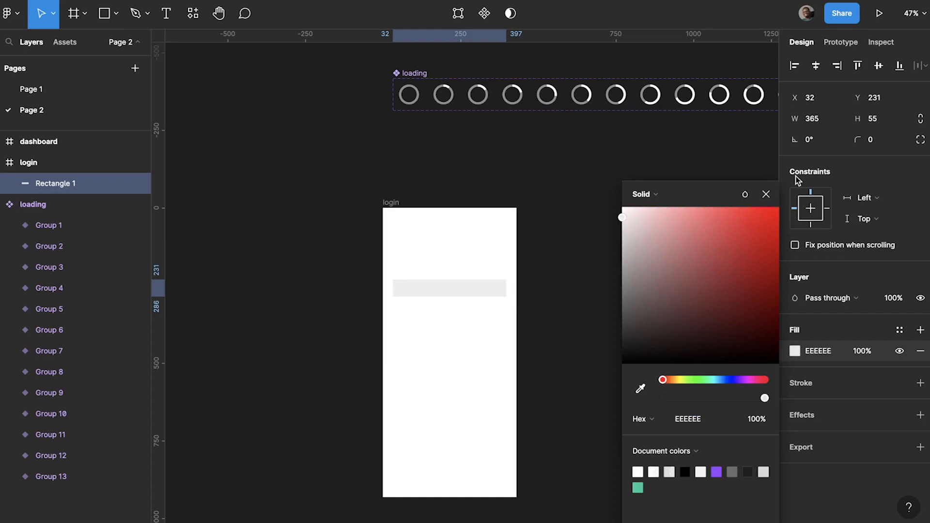
- Set the login frame rectangle's corner radius to 10
left_click(860, 146)
left_click_drag(864, 141, 879, 141)
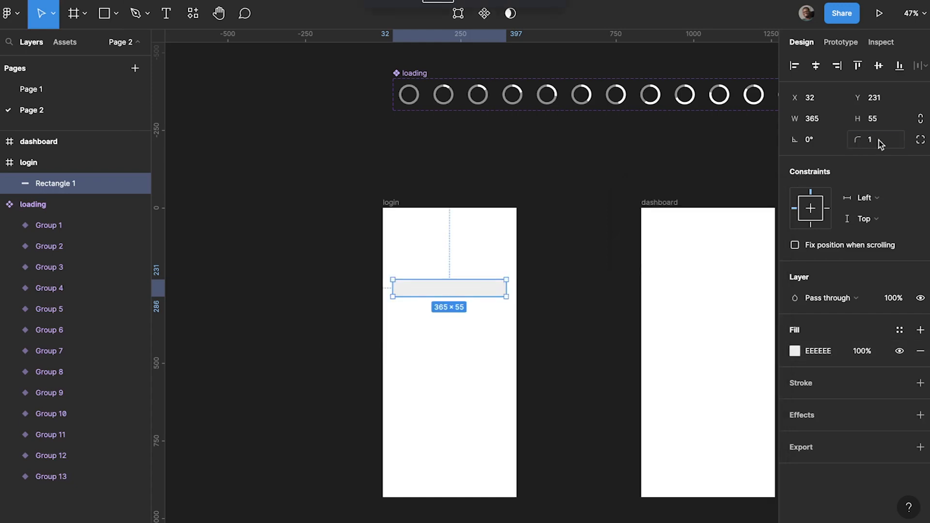
type("10")
key("Return")
key("Escape")
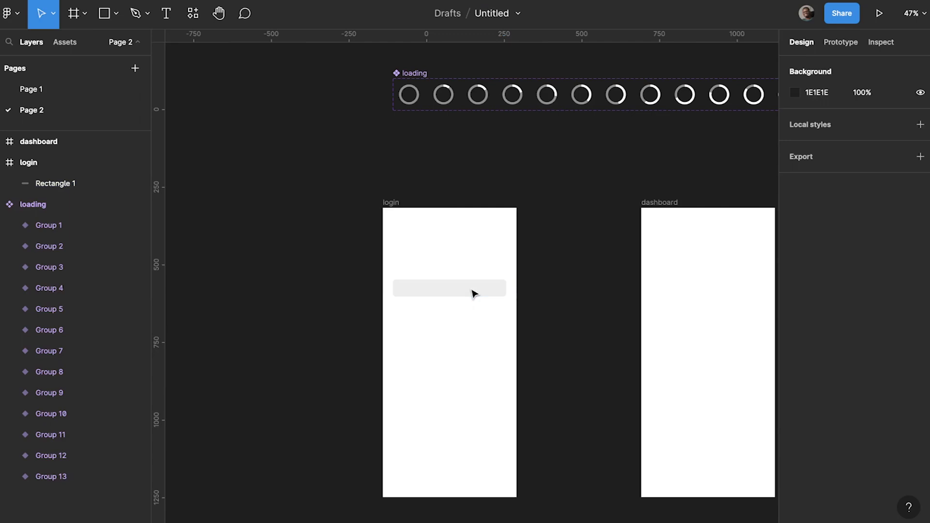
- Duplicate the login frame's grey rectangle twice, placing one copy at Y 332 and the other at Y 509
left_click(474, 294)
key("ctrl+d")
left_click_drag(463, 318, 465, 325)
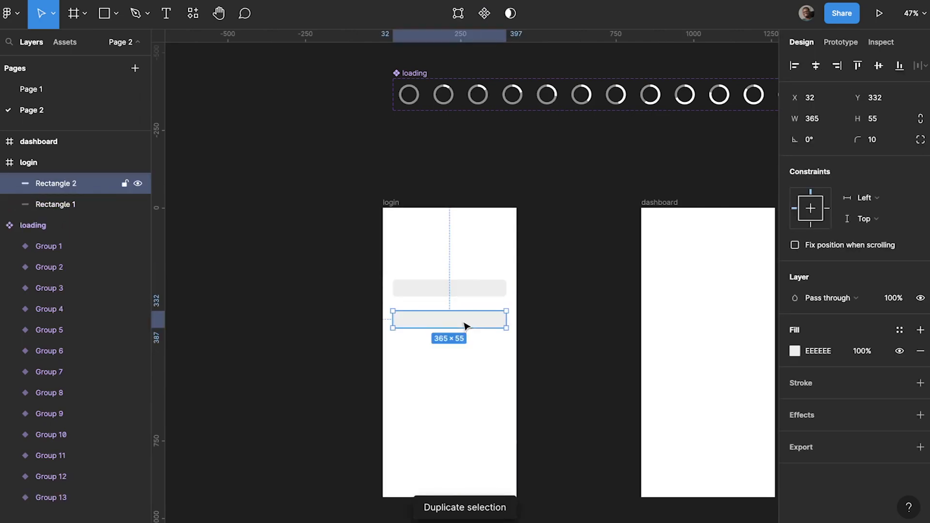
key("ctrl+d")
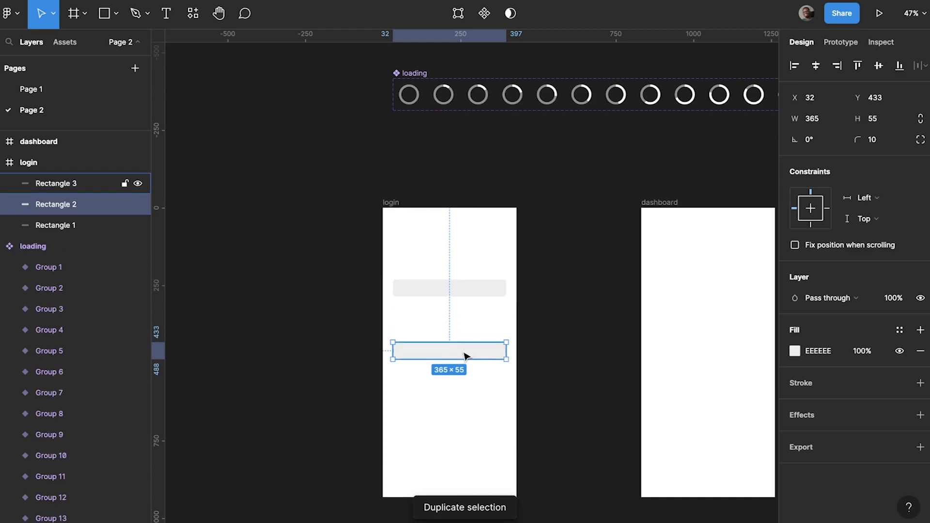
left_click_drag(461, 356, 462, 377)
left_click(468, 361)
- Set the lowest rectangle's fill to the green document colour 00C999
scroll(436, 339, "down", 2)
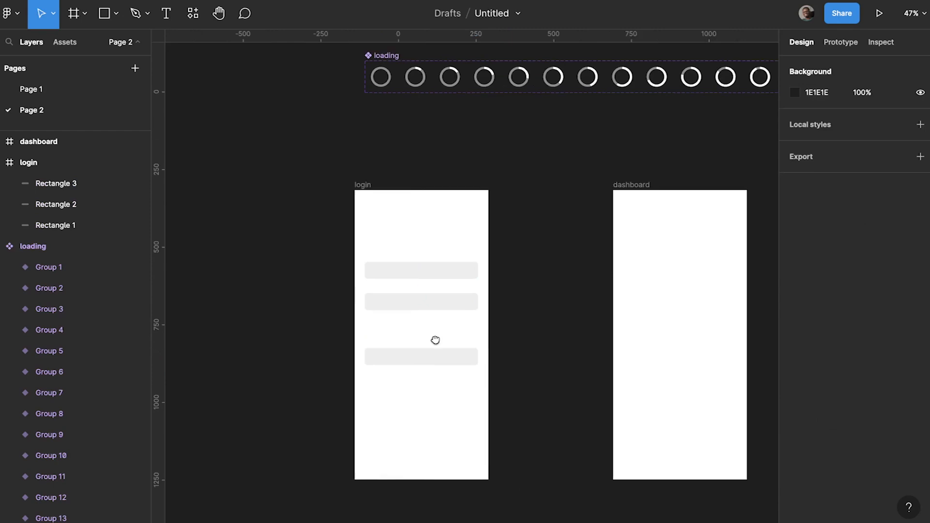
scroll(463, 345, "up", 3)
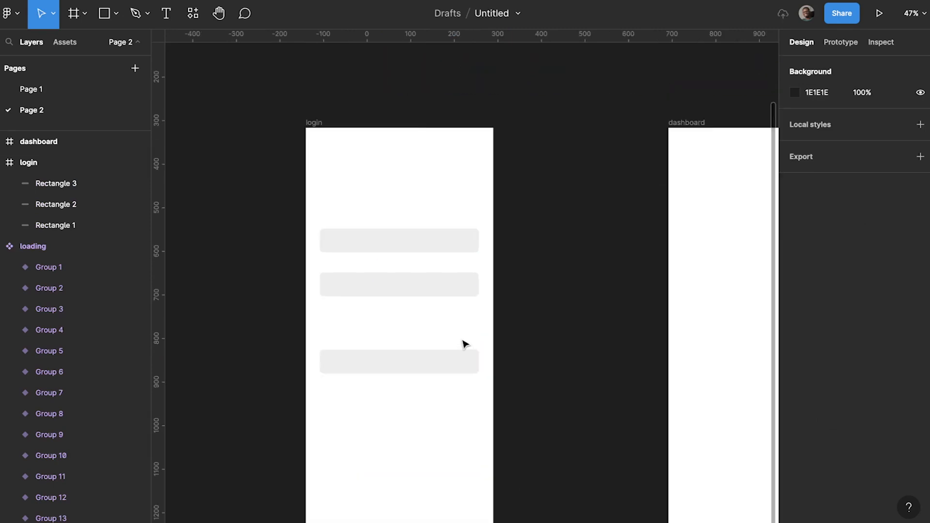
left_click(394, 372)
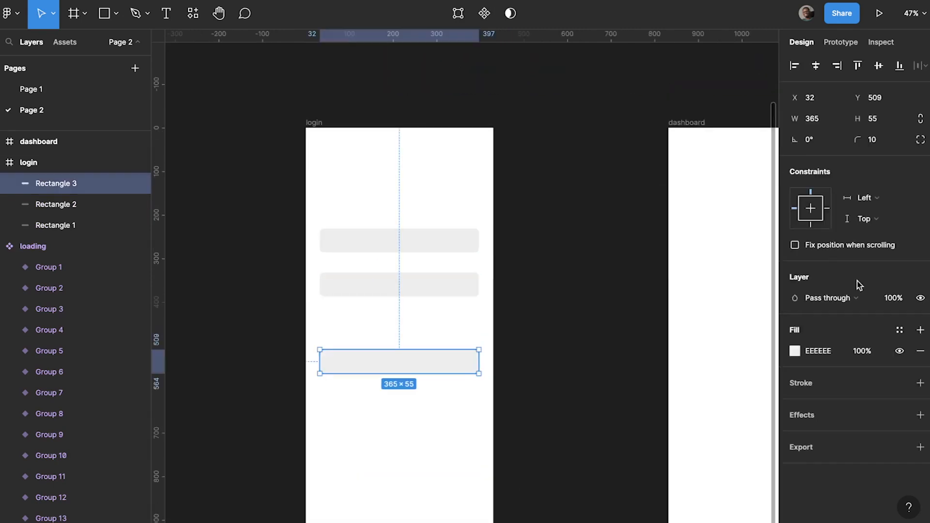
left_click(795, 351)
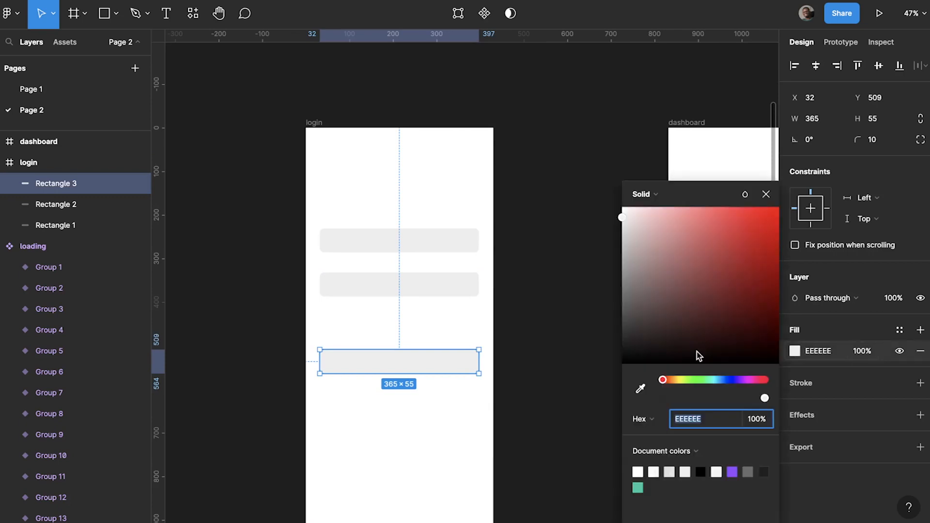
left_click(639, 488)
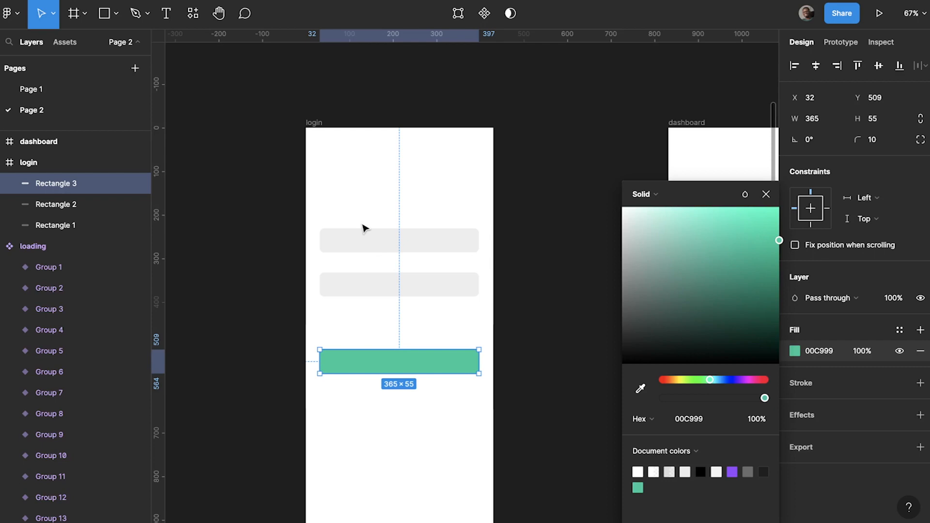
- Add a text layer reading "Login" above the first grey rectangle in the login frame
left_click(351, 207)
key("t")
left_click(353, 209)
type("Login")
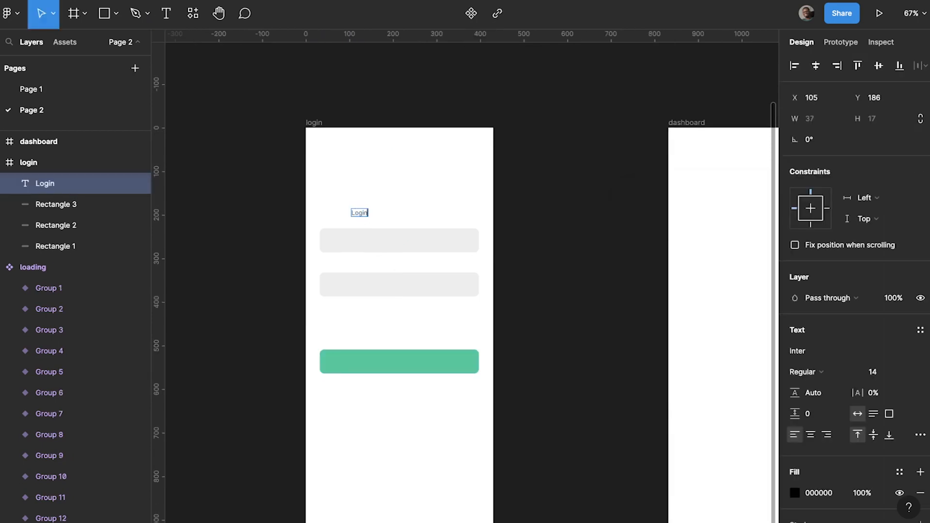
key("Escape")
- Duplicate the "Login" text, centring one of the two on the green button and keeping the other above the fields
key("ctrl+d")
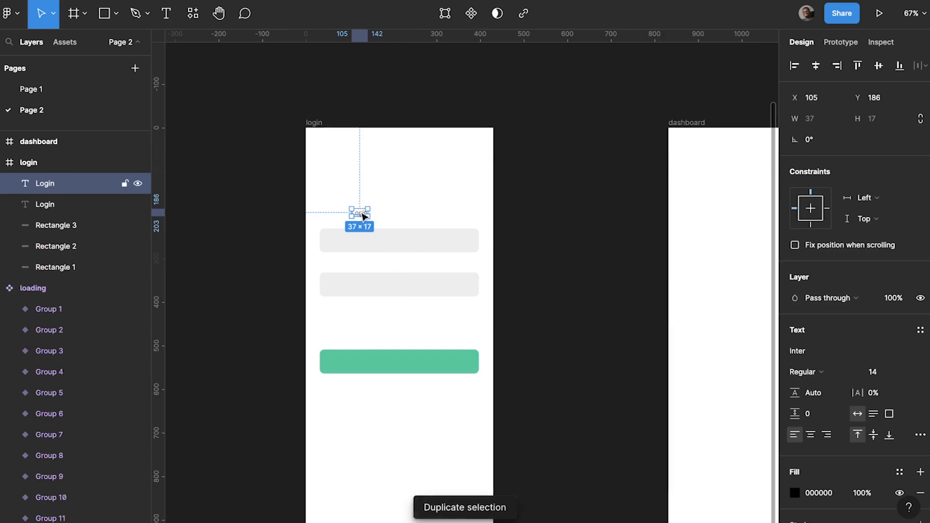
left_click_drag(358, 211, 402, 364)
left_click(359, 211)
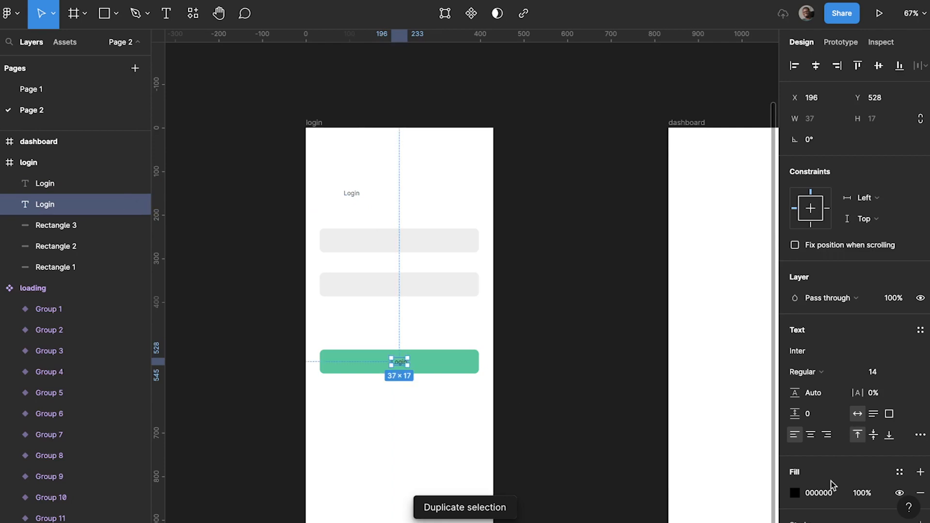
- Set the button's "Login" text to size 16 and recentre it on the green rectangle
scroll(830, 484, "down", 2)
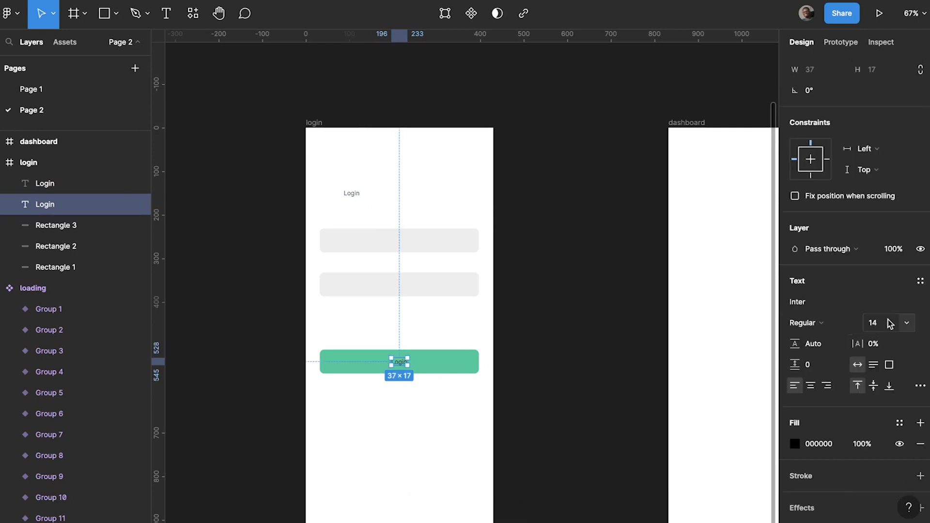
left_click(905, 323)
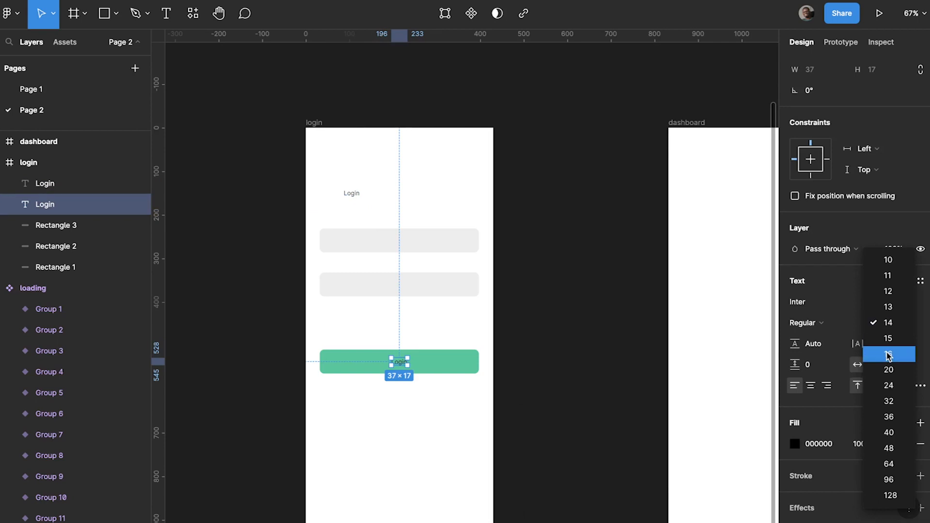
left_click(889, 355)
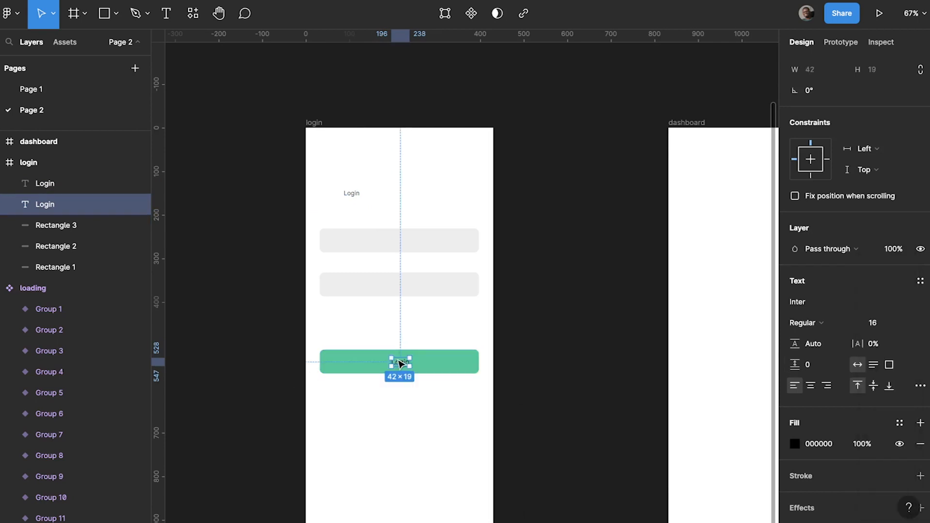
left_click_drag(401, 363, 399, 363)
left_click(395, 380)
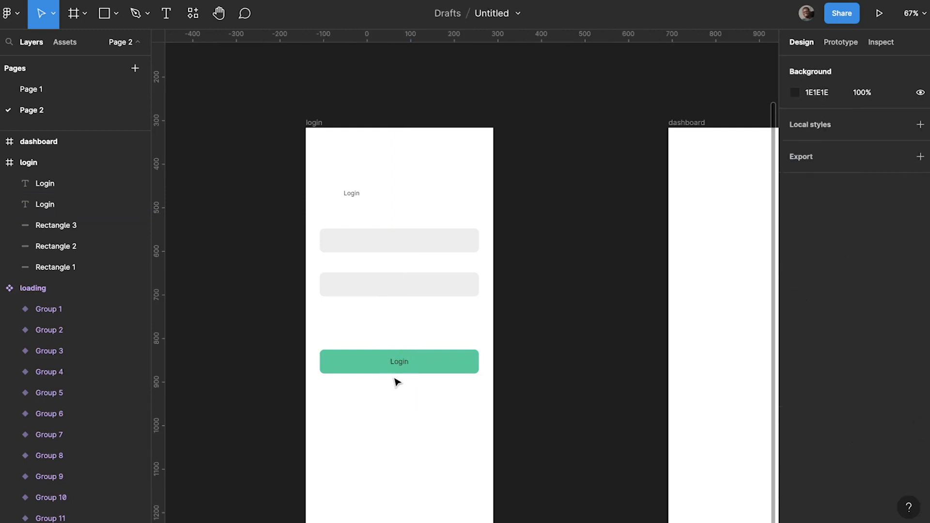
- Group the green rectangle with its "Login" text
left_click(392, 353)
left_click(398, 359, "shift")
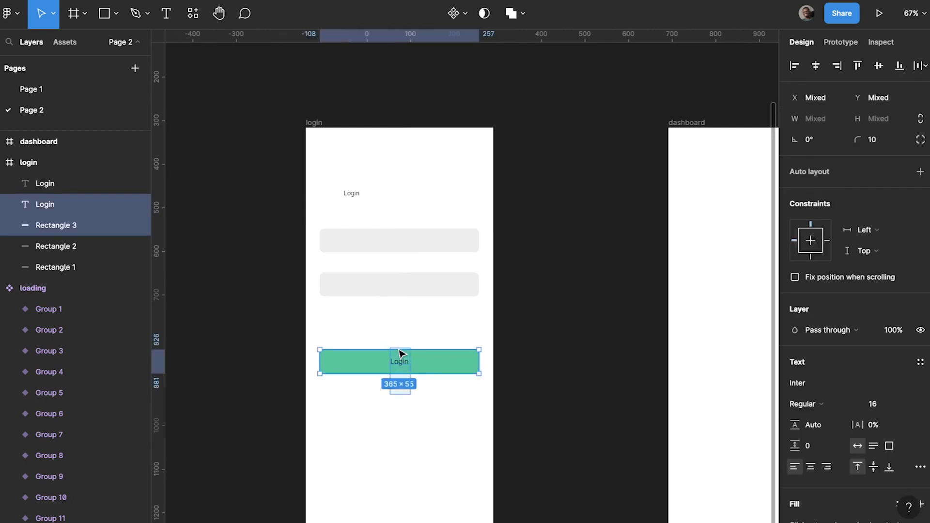
key("ctrl+g")
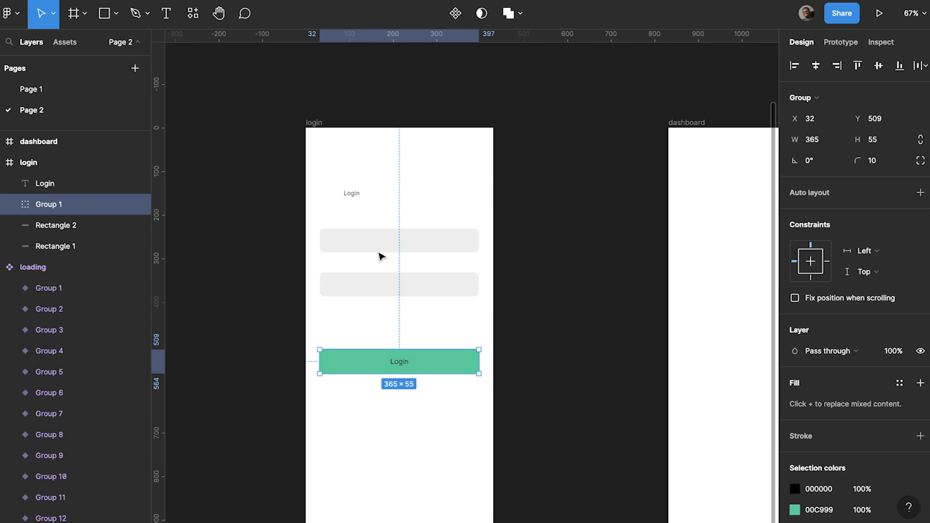
- Set the font size of the "Login" text above the fields to 16
left_click(354, 194)
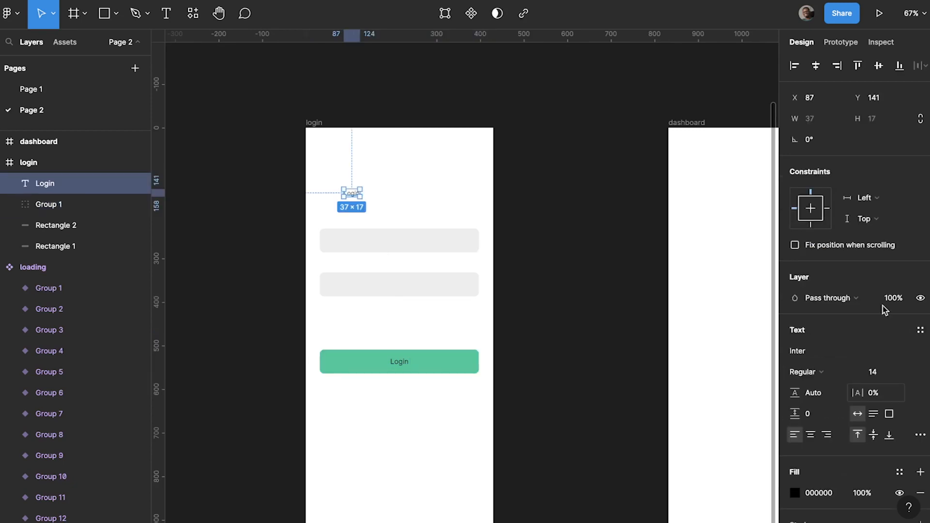
left_click(883, 377)
type("16")
key("Return")
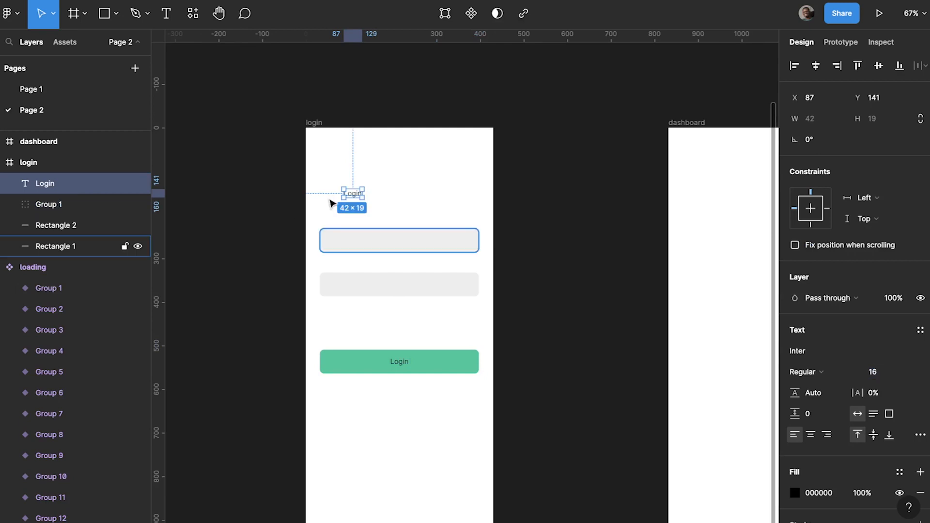
- Change the text above the fields to "Email Address"
double_click(356, 194)
type("E")
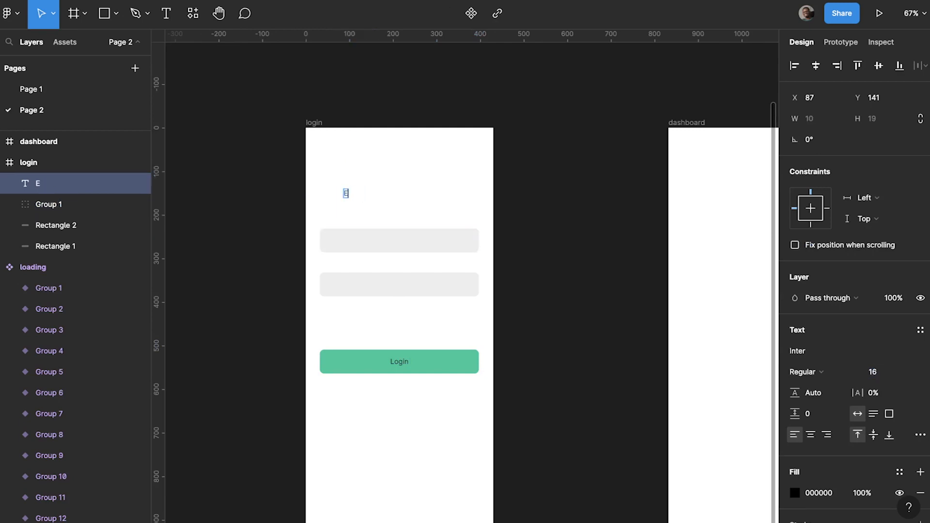
type("mail Address")
key("Escape")
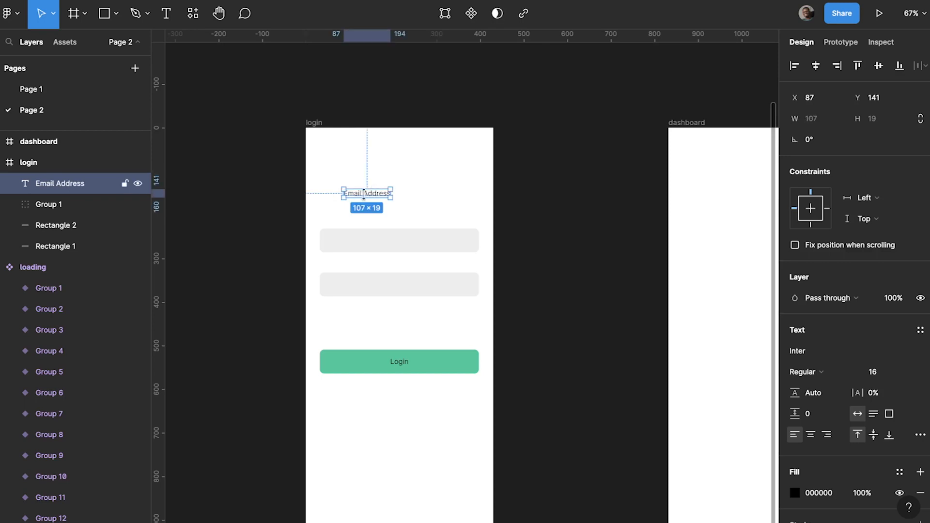
- Place the "Email Address" label left-aligned above the first field and add a copy above the second field reading "Password"
left_click_drag(364, 194, 350, 272)
key("ctrl+d")
double_click(349, 267)
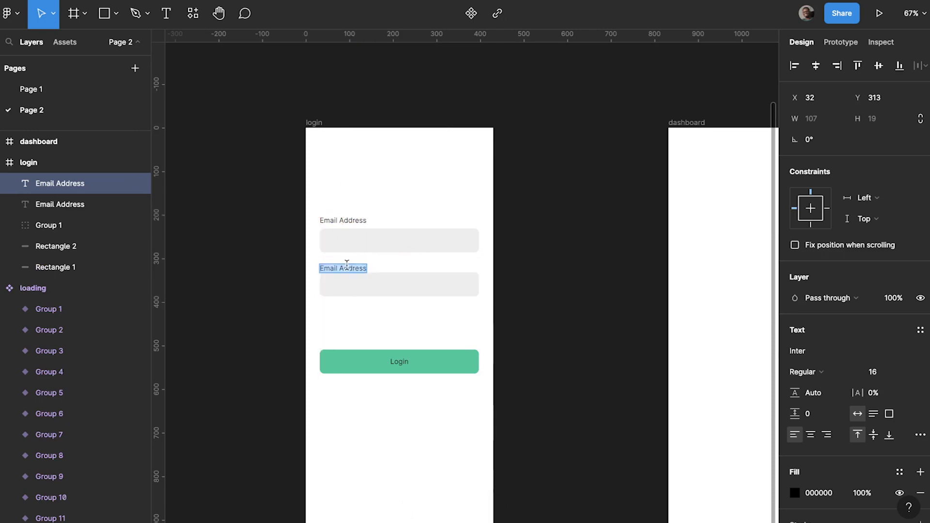
type("Password")
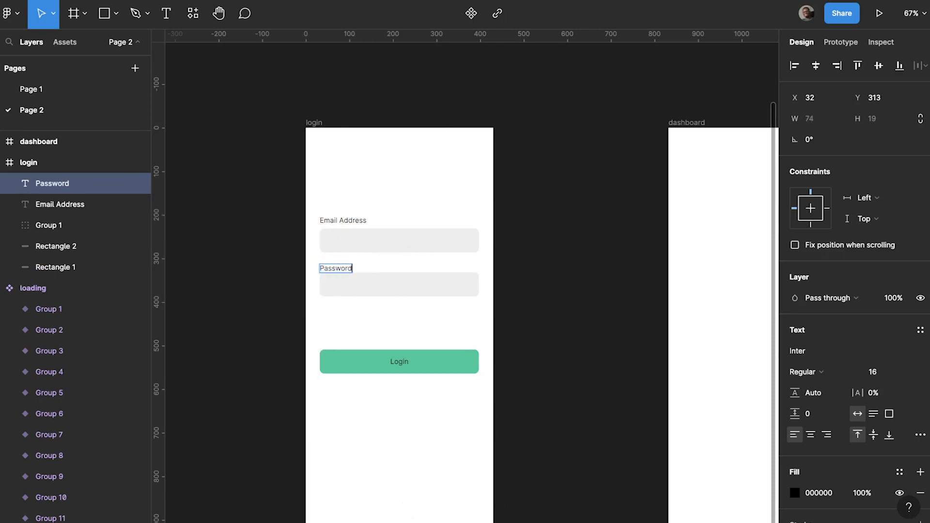
key("Escape")
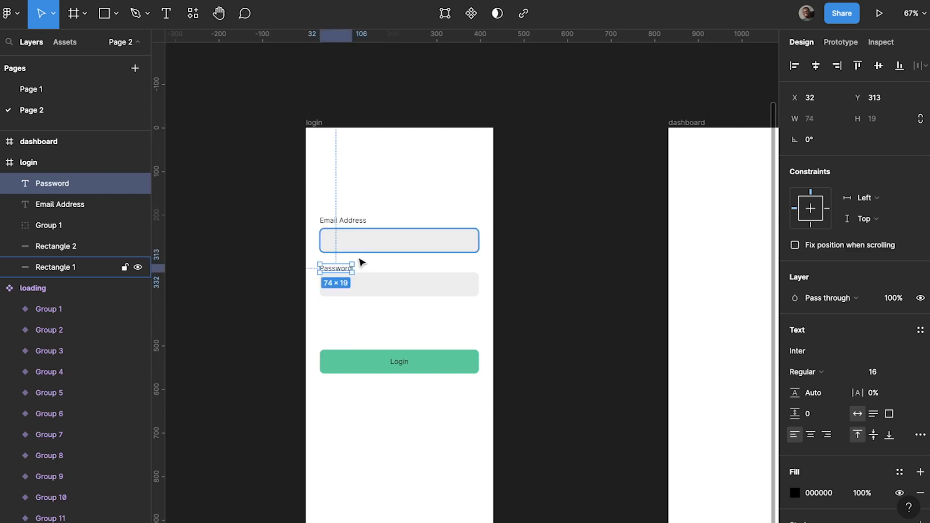
- Nudge the "Password" label up to Y 307, just above the second field
key("shift+Up")
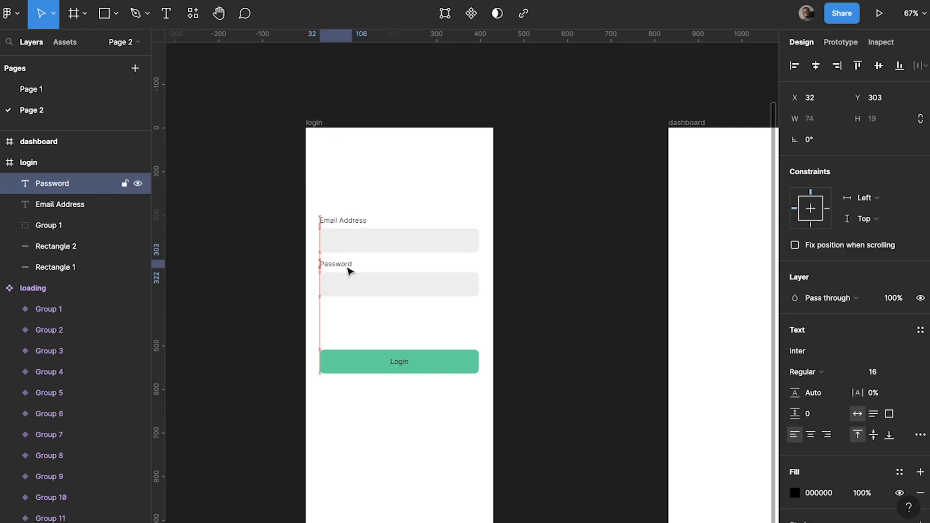
key("shift+Down")
key("shift+Up")
key("shift+Down")
key("Up")
key("Up")
key("Up")
key("Up")
key("Up")
key("Up")
- Place a copy of the "Password" label inside the second field at X 48, Y 350 and change its text to "Enter Password"
key("ctrl+d")
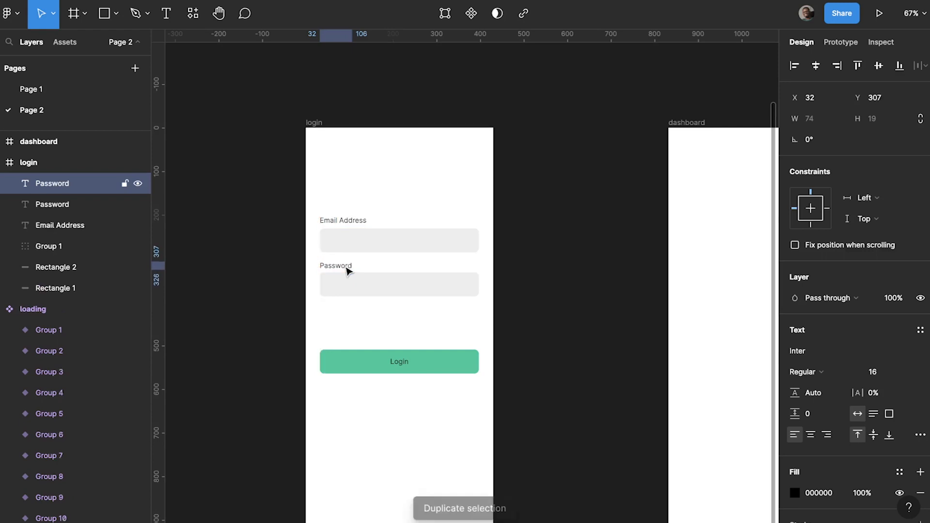
left_click_drag(339, 269, 347, 288)
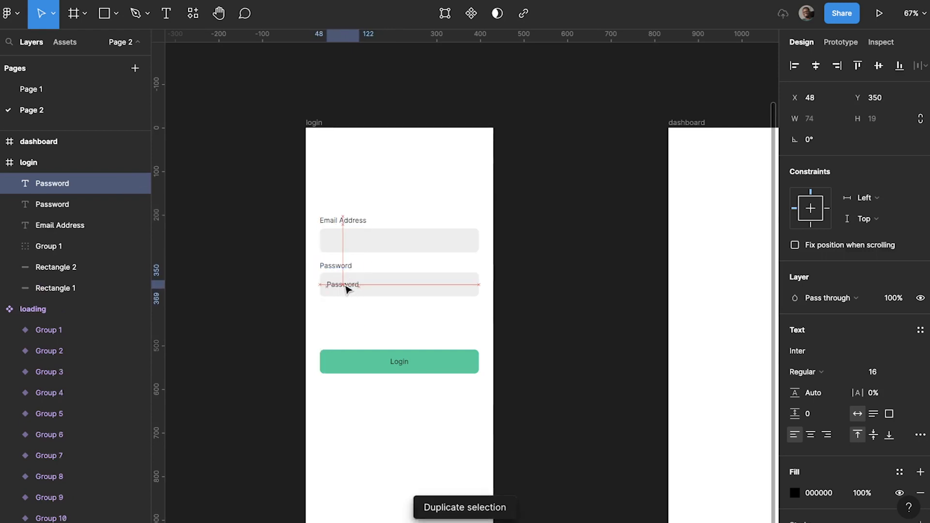
key("Return")
type("Emnt")
key("ctrl+a")
type("En")
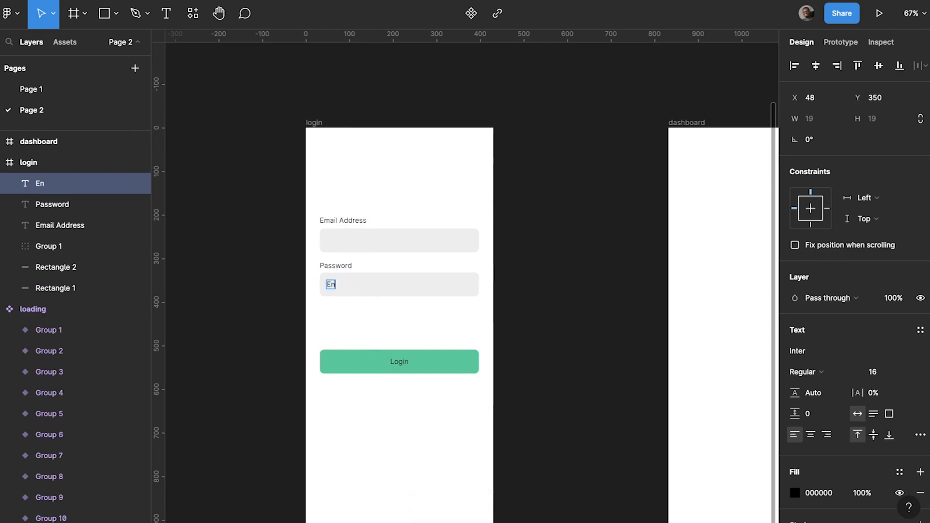
type("ter Password")
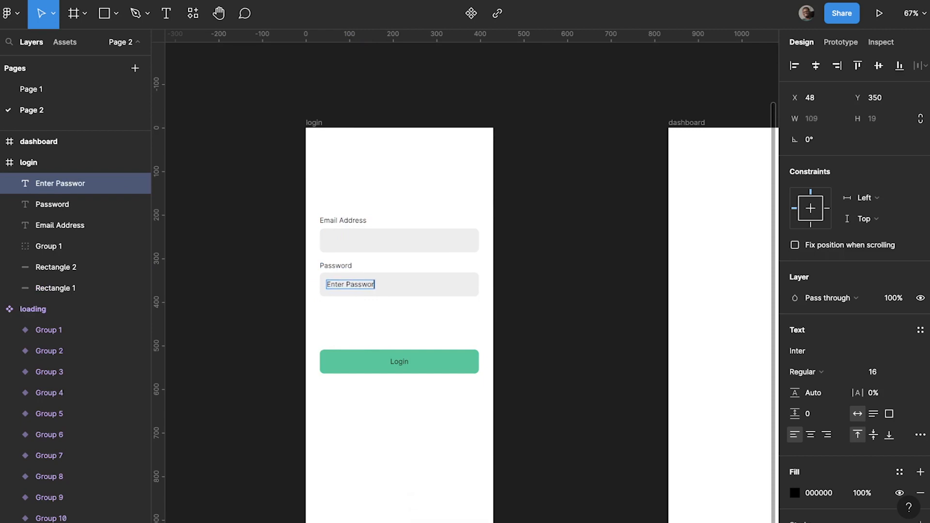
key("Escape")
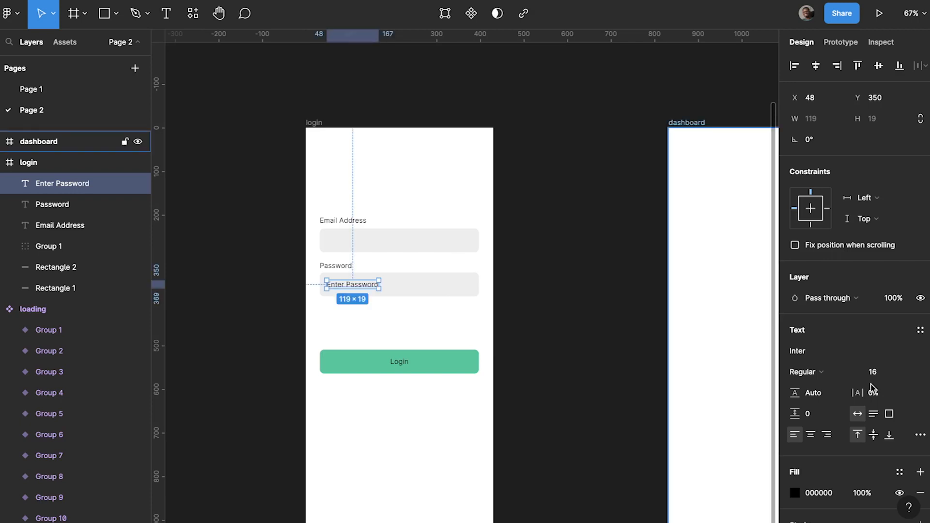
- Change the "Enter Password" placeholder's fill to grey 646464
scroll(826, 432, "down", 2)
left_click(795, 391)
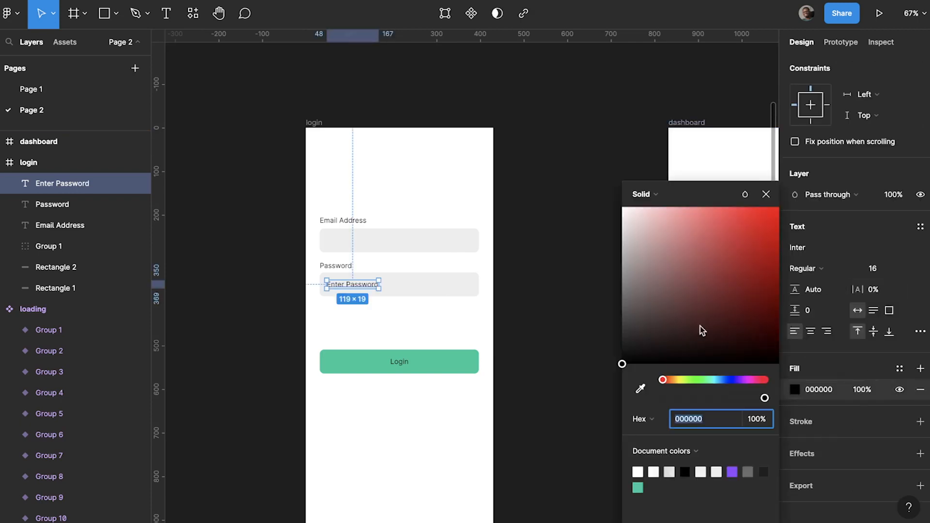
left_click_drag(623, 297, 614, 302)
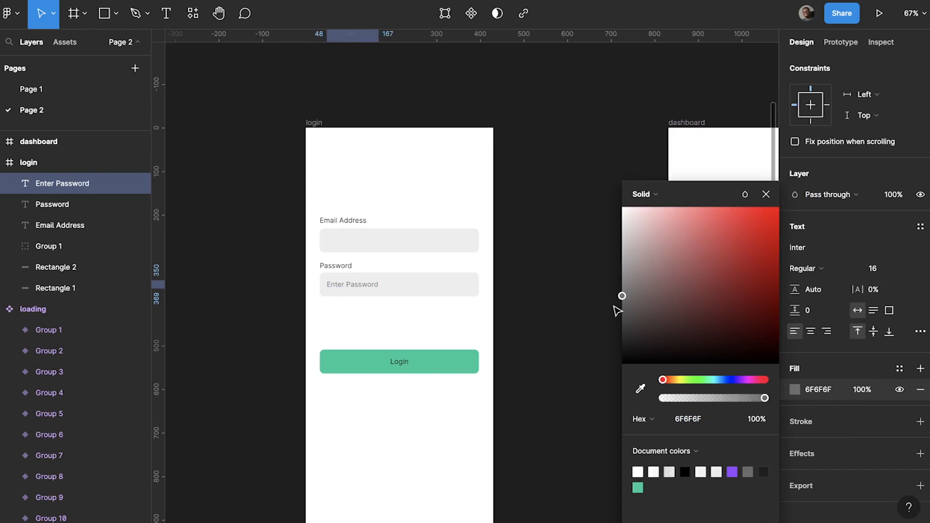
left_click(766, 194)
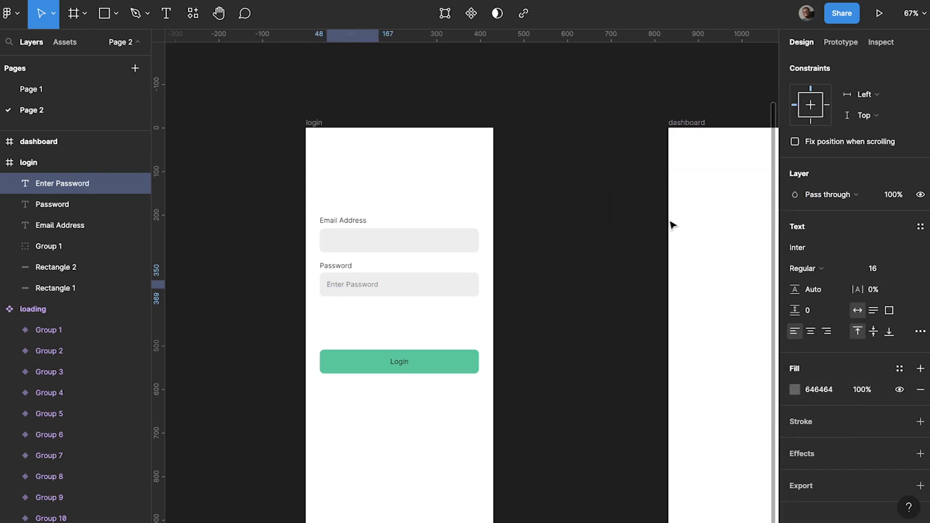
- Duplicate the "Enter Password" placeholder into the first field and change the copy's text to "Enter Email Address"
key("ctrl+d")
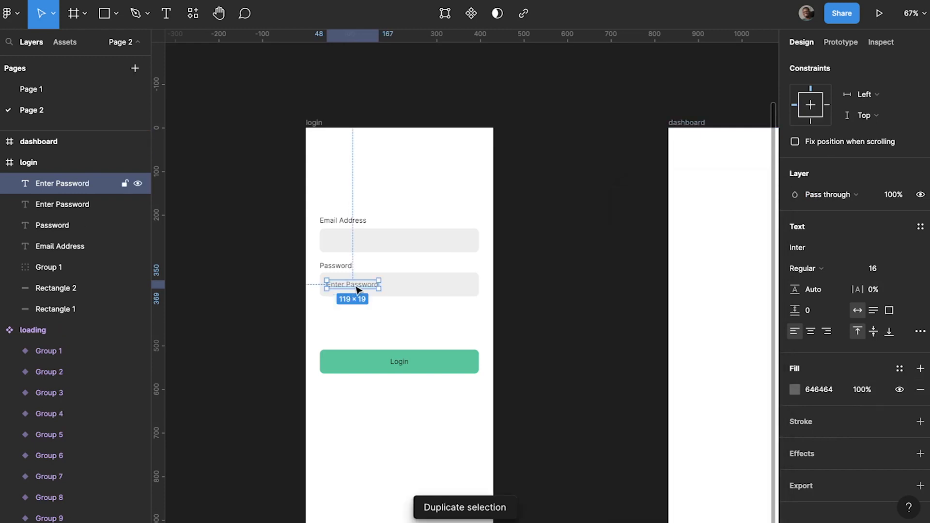
left_click_drag(353, 247, 357, 245)
double_click(357, 246)
type("Enter Email A")
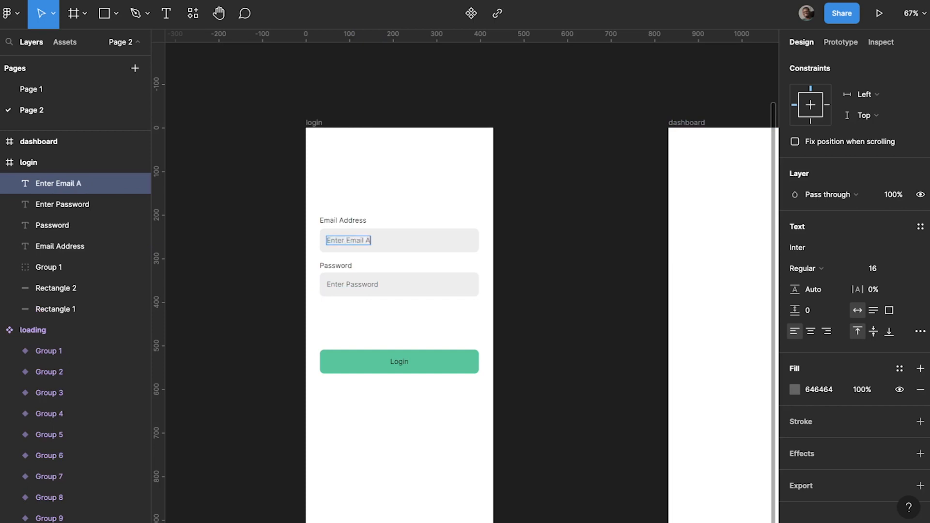
type("ddress")
key("Escape")
left_click(393, 209)
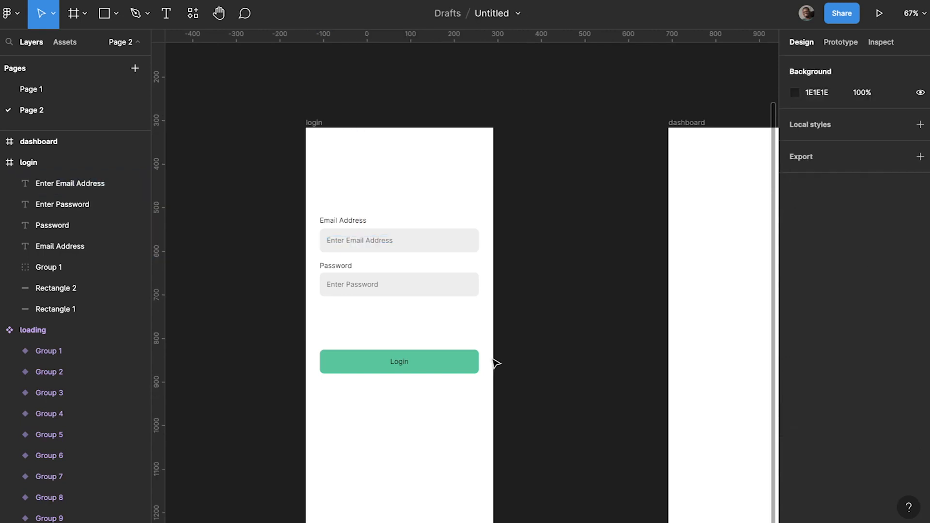
- Add a "Dashboard" text label to the dashboard frame and position it near the frame's upper edge as a heading
scroll(484, 331, "right", 3)
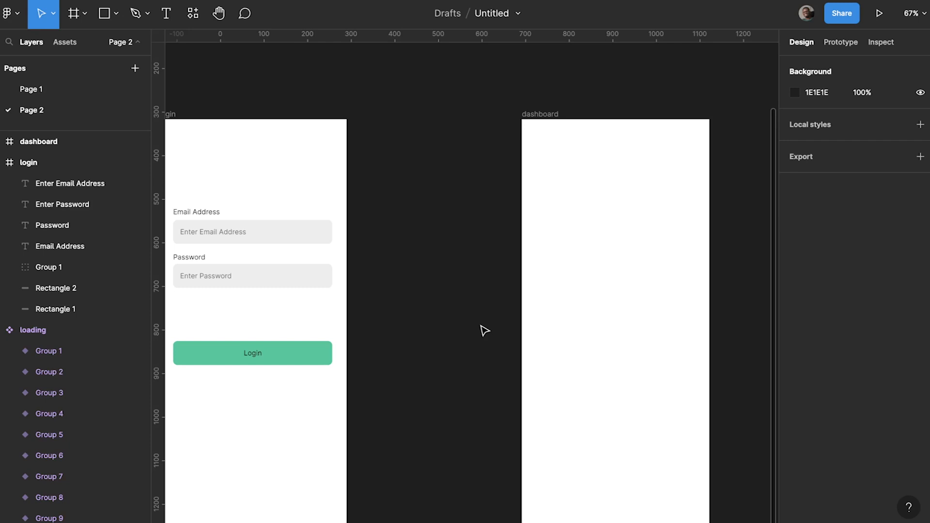
key("t")
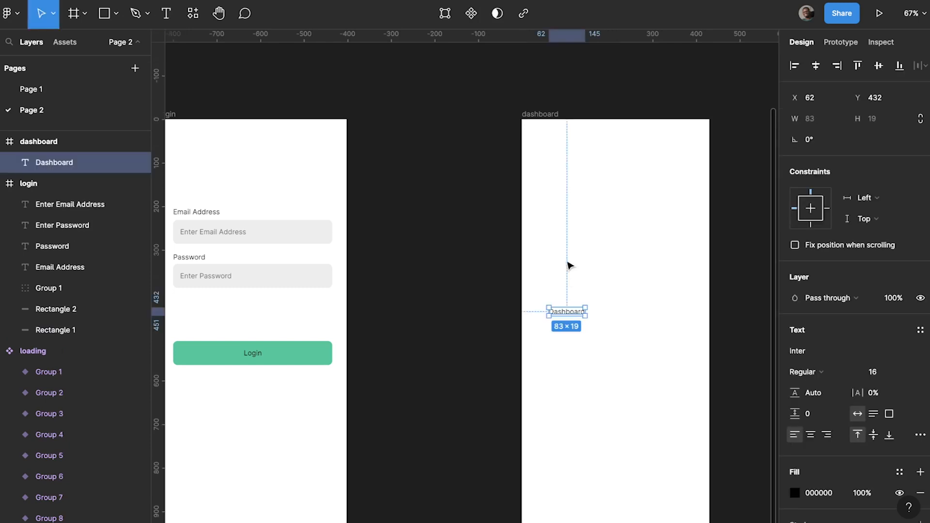
left_click_drag(566, 312, 560, 153)
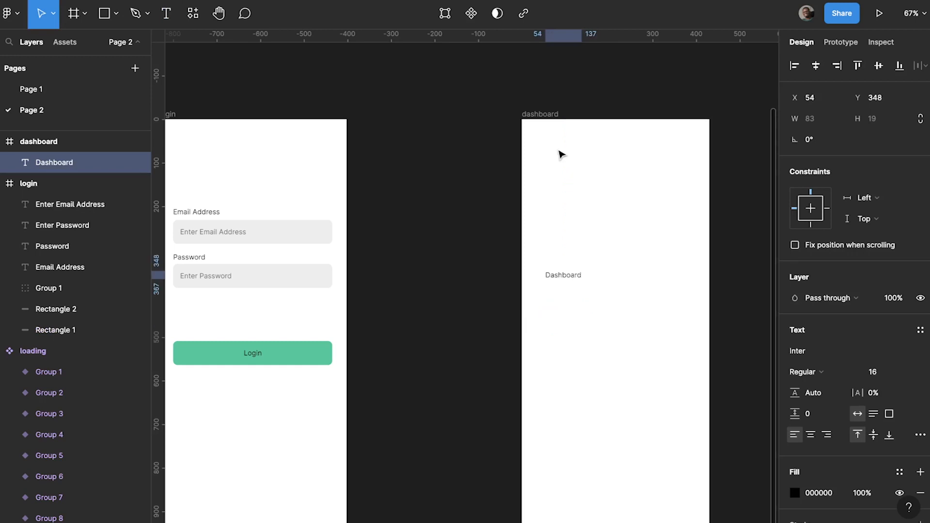
- Draw a rectangle about 359 × 156 at X 39, Y 150 below the "Dashboard" heading
key("r")
left_click_drag(539, 185, 696, 252)
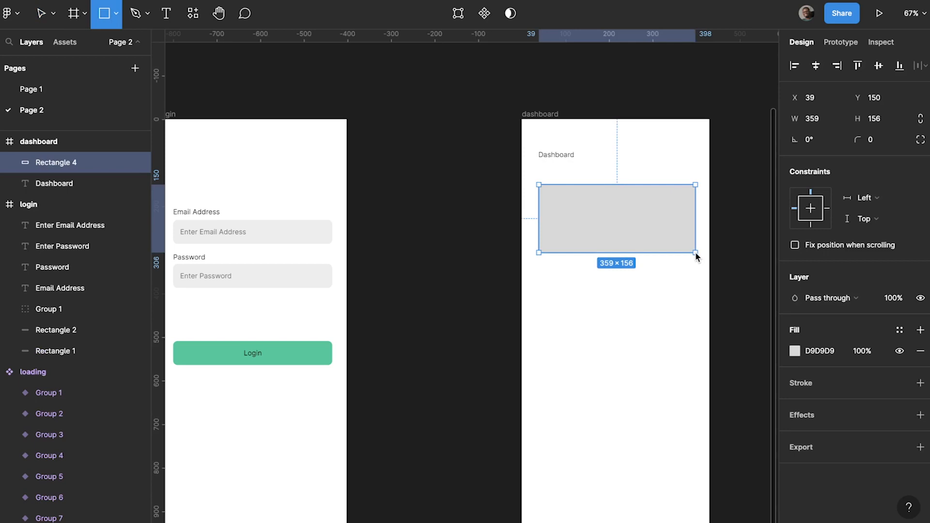
key("Escape")
- Draw a square about 59 × 59 near the dashboard's lower edge and duplicate it into an evenly spaced row of four
scroll(547, 367, "down", 1)
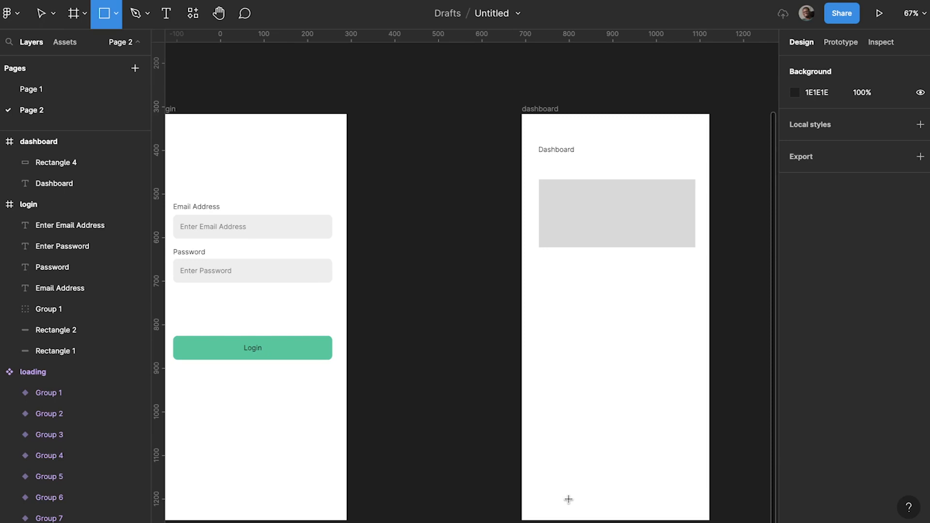
mouse_move(544, 464)
left_mouse_down()
mouse_move(573, 493)
mouse_move(558, 483)
mouse_move(595, 486)
left_mouse_up()
key("ctrl+d")
key("ctrl+d")
key("ctrl+d")
left_click(561, 431)
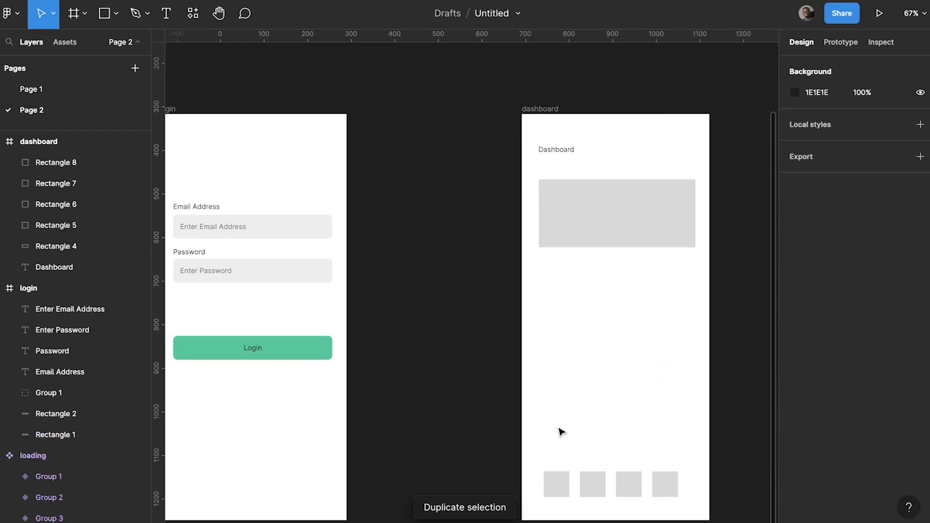
- Select the row of four squares on the dashboard and shift it about 15 px right and down to Y 825
left_click_drag(560, 428, 655, 484)
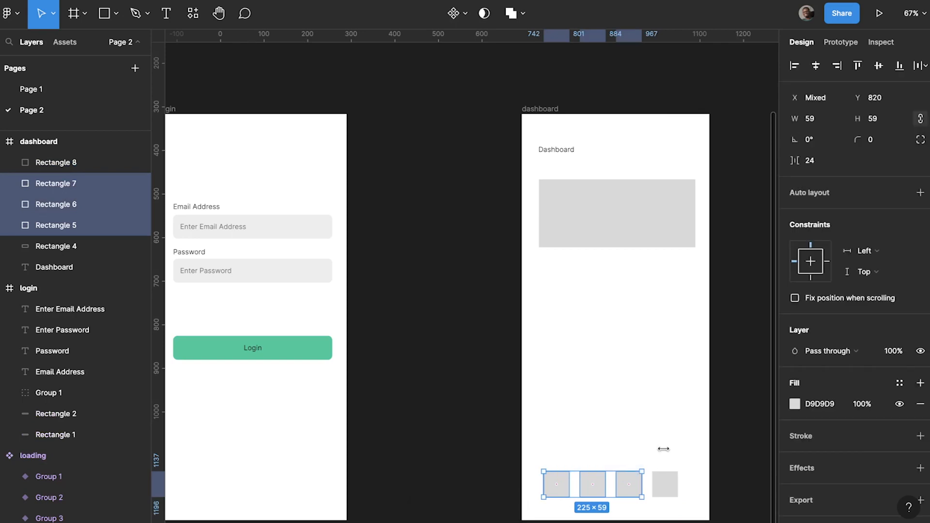
left_click(573, 483)
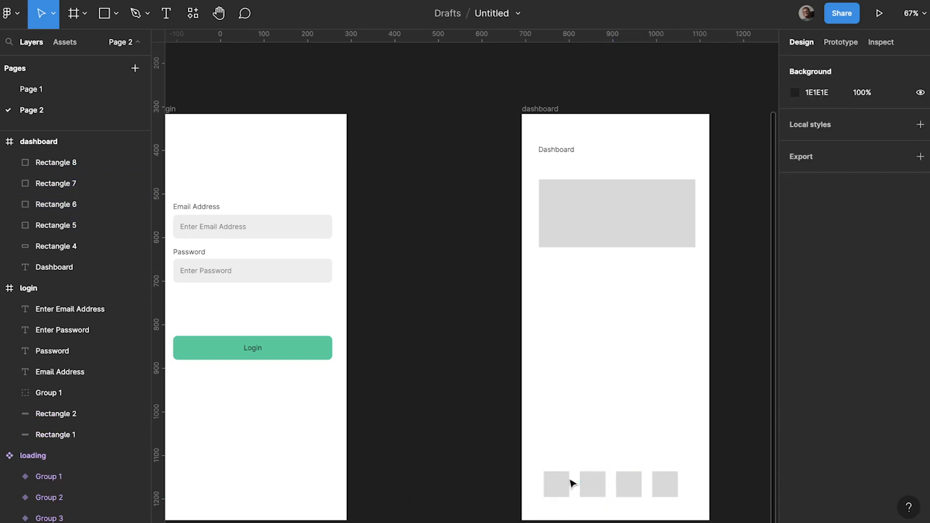
key("ctrl+z")
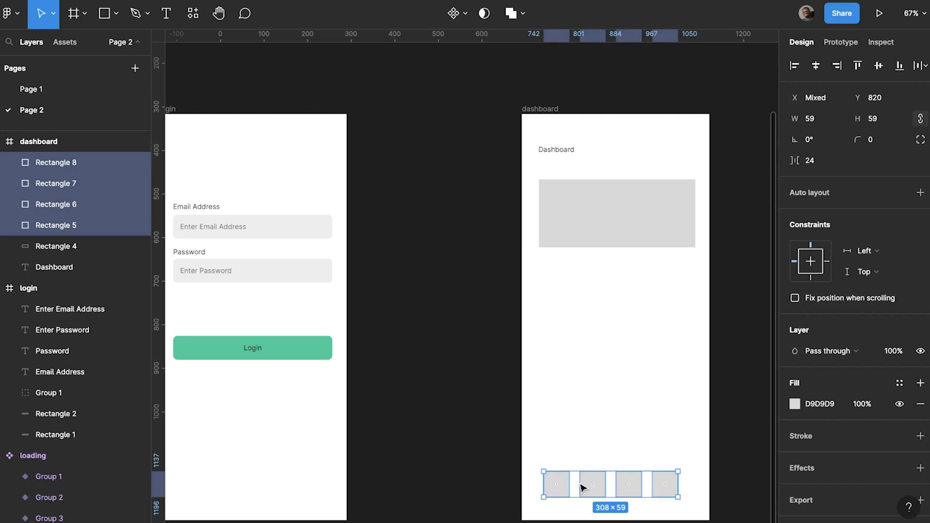
left_click_drag(583, 487, 590, 489)
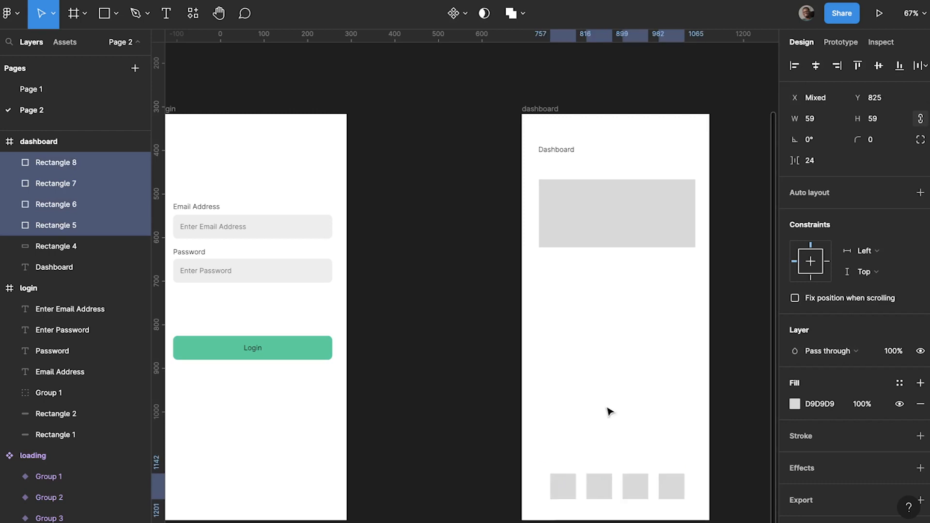
left_click(400, 362)
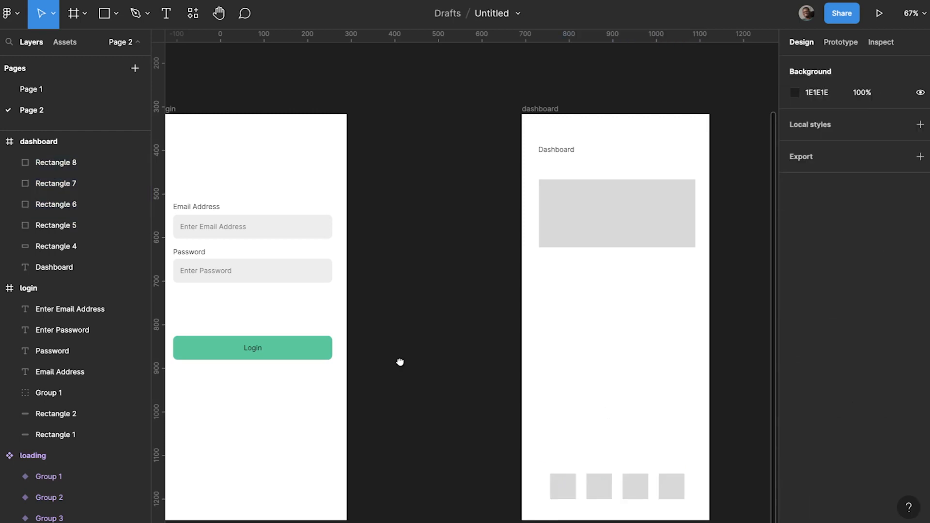
- Place an instance of the loading component from Page 2's local components between the login and dashboard frames at X 353, Y 841
left_click_drag(401, 363, 431, 362)
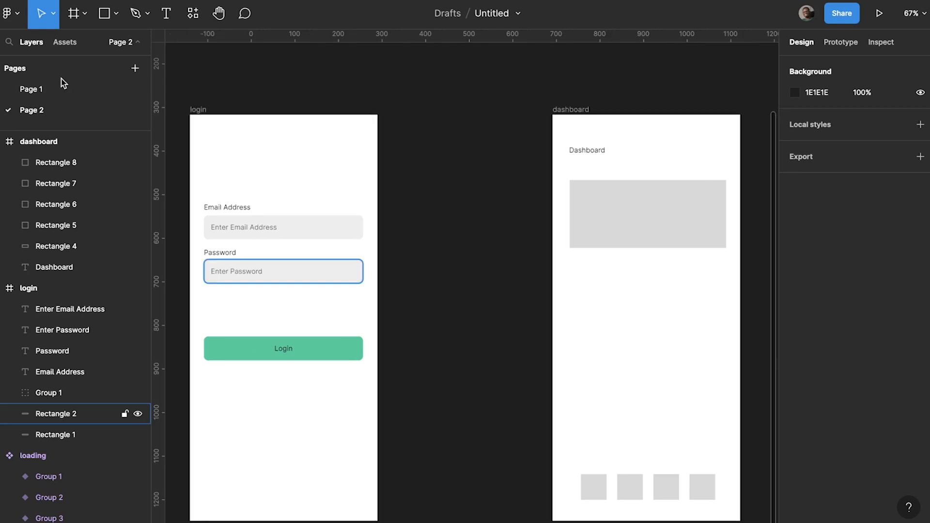
left_click(63, 42)
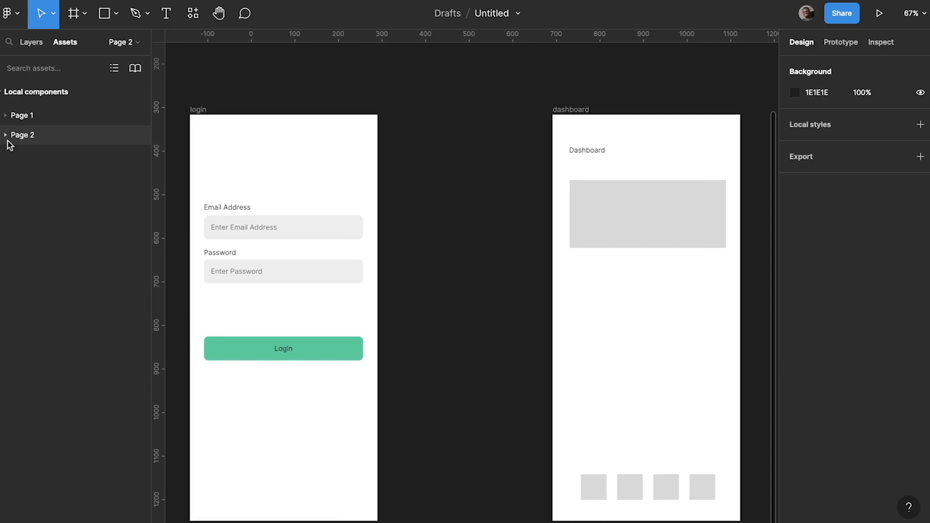
left_click(8, 138)
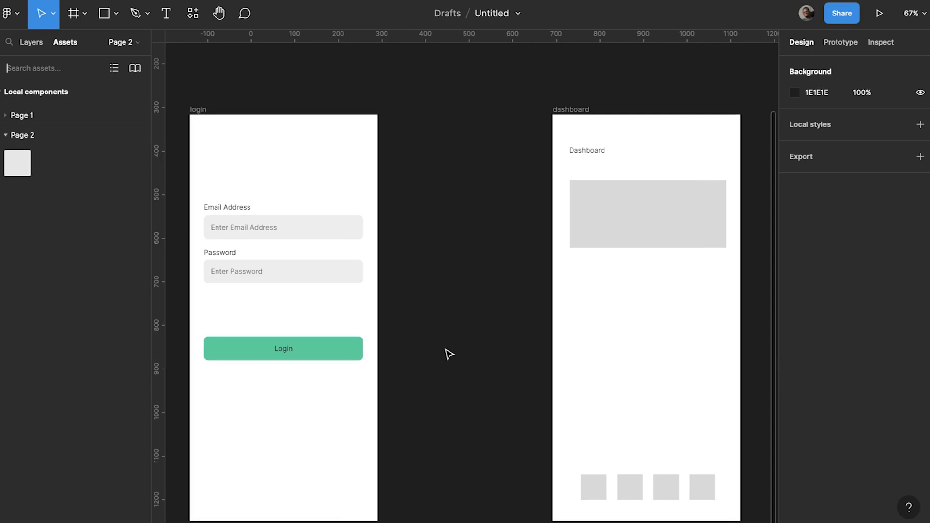
left_click(432, 360)
left_click_drag(415, 356, 419, 357)
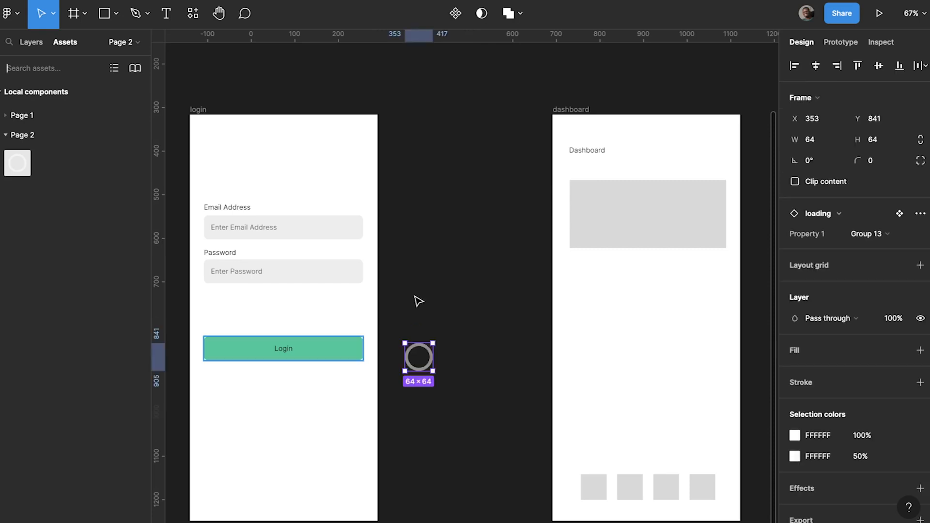
left_click(407, 259)
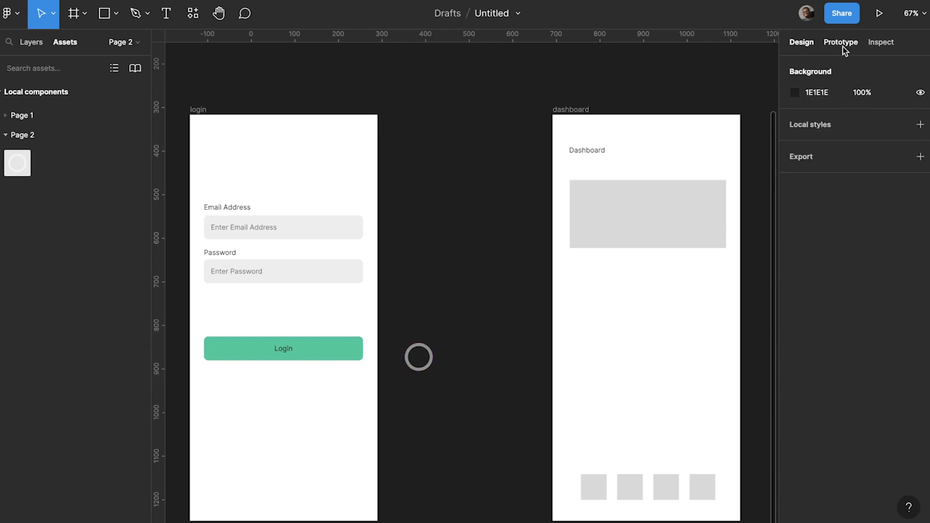
- Create a prototype connection from the Login button to the loading instance
left_click(841, 42)
left_click(325, 359)
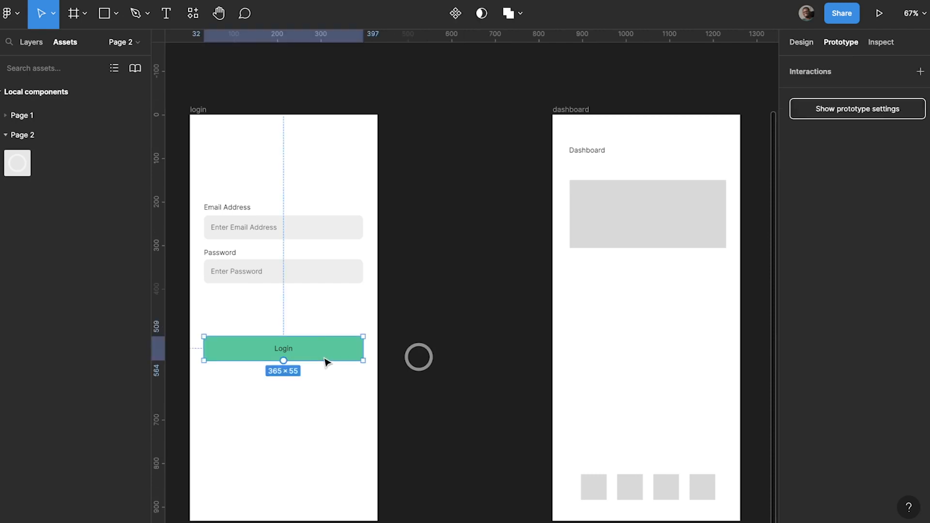
left_click_drag(363, 349, 419, 363)
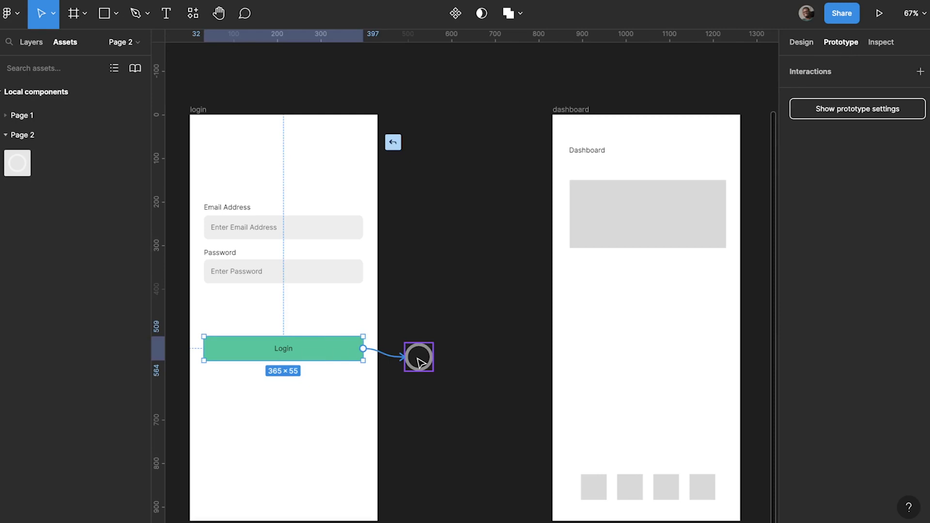
left_click_drag(419, 362, 419, 361)
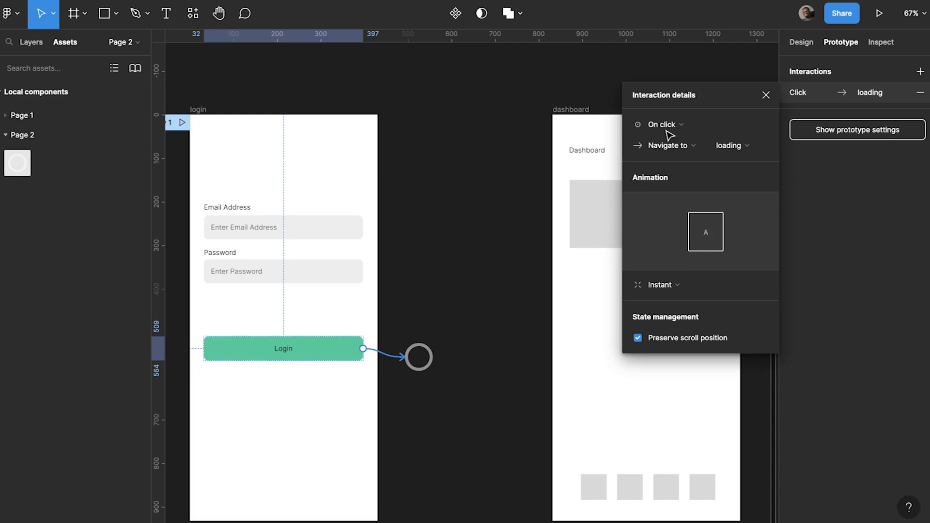
- Set the Login button's interaction to open the loading instance as an overlay on click, with a 000000 background at 25% behind it
left_click(664, 125)
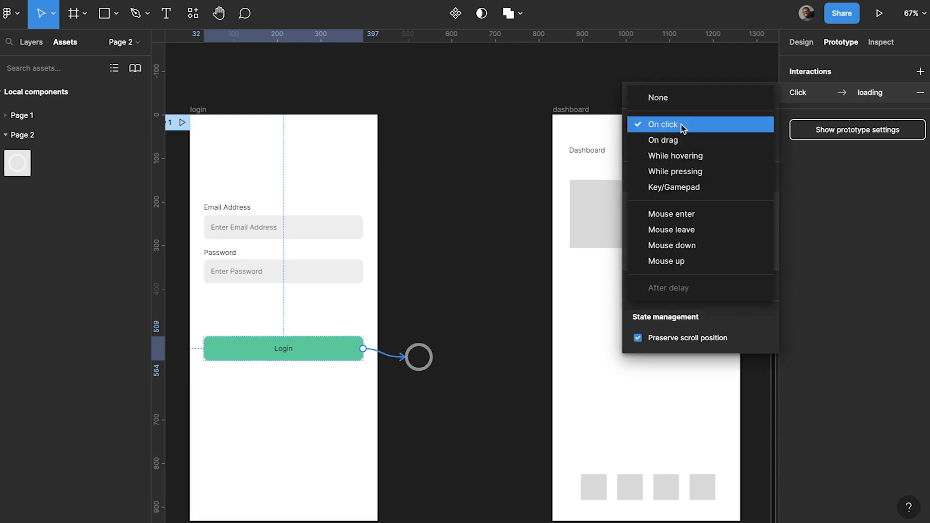
left_click(684, 127)
left_click(679, 147)
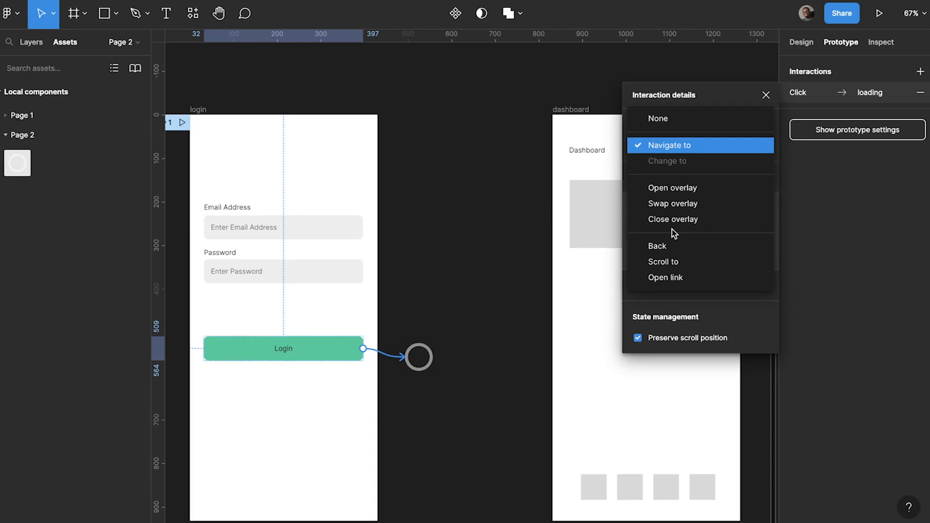
left_click(673, 187)
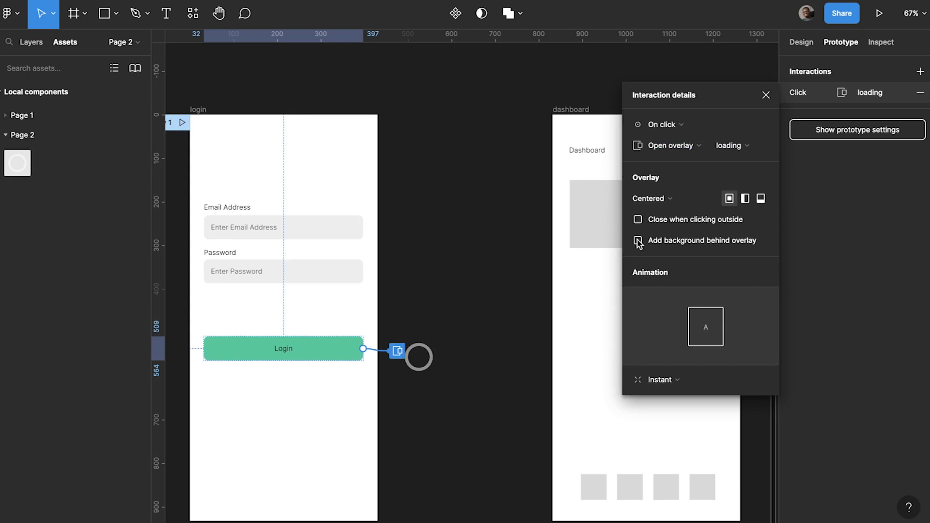
left_click(638, 241)
left_click(703, 261)
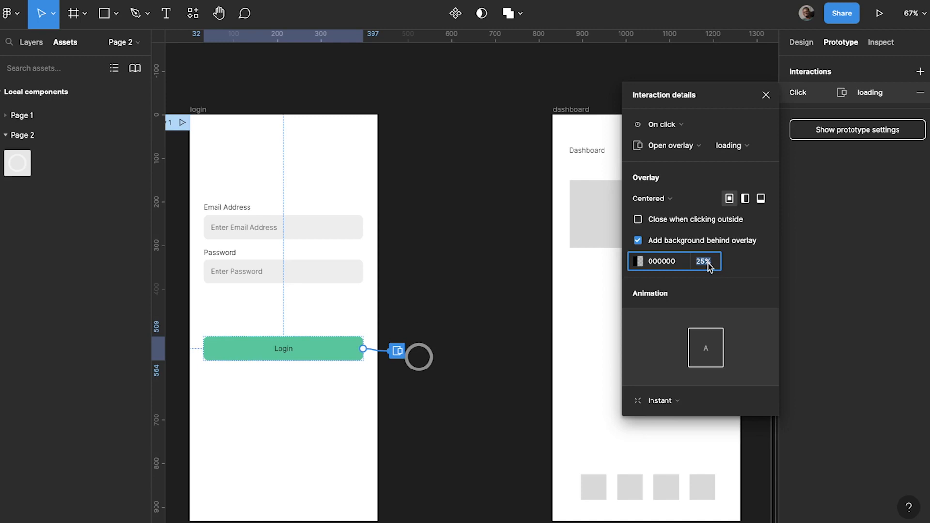
left_click(767, 93)
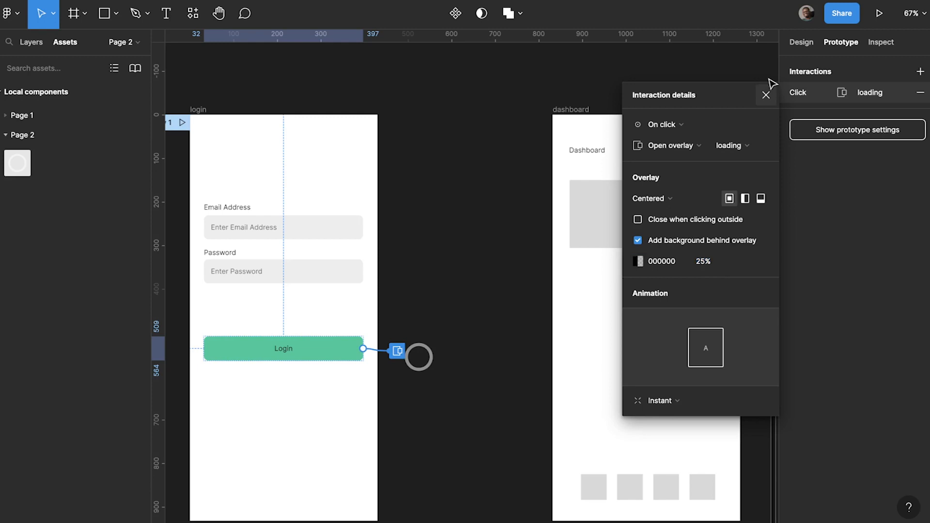
left_click(766, 95)
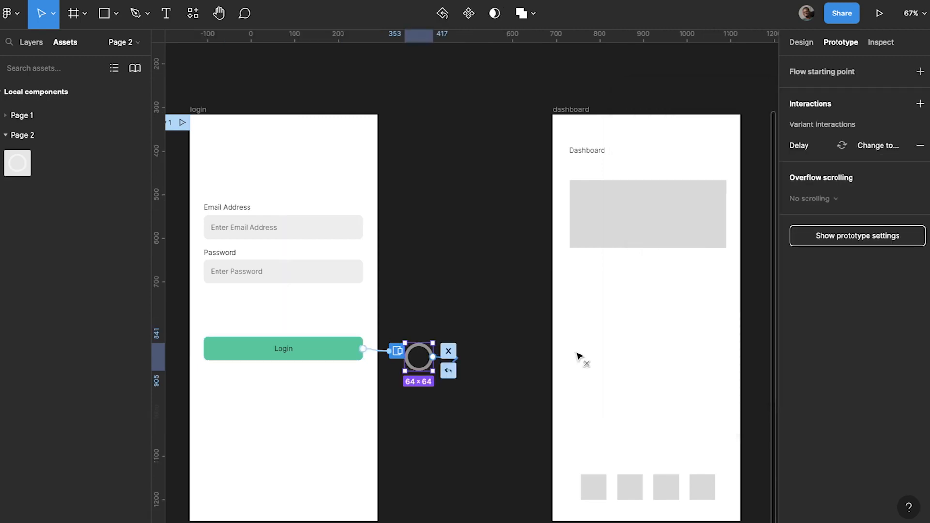
- Connect the loading instance to the dashboard frame with an After delay trigger and set the delay to 70 ms
left_click_drag(578, 357, 579, 357)
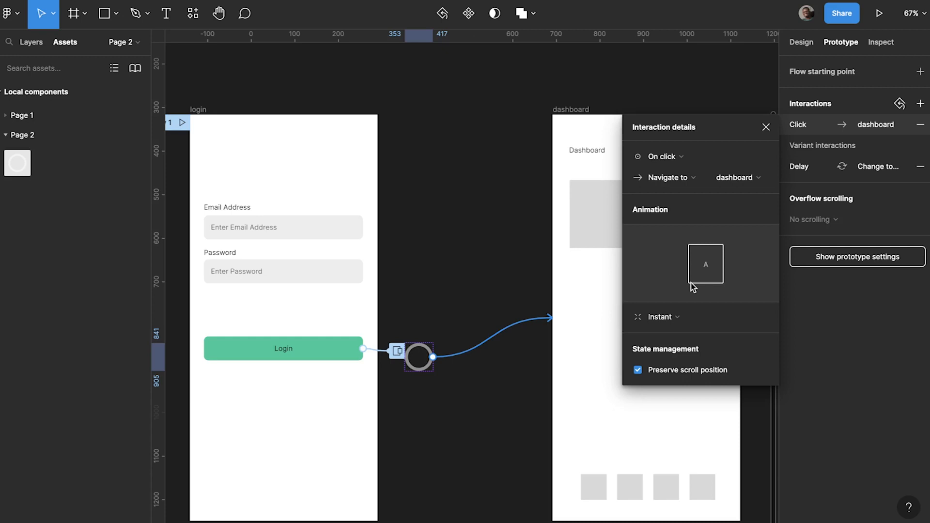
left_click(662, 157)
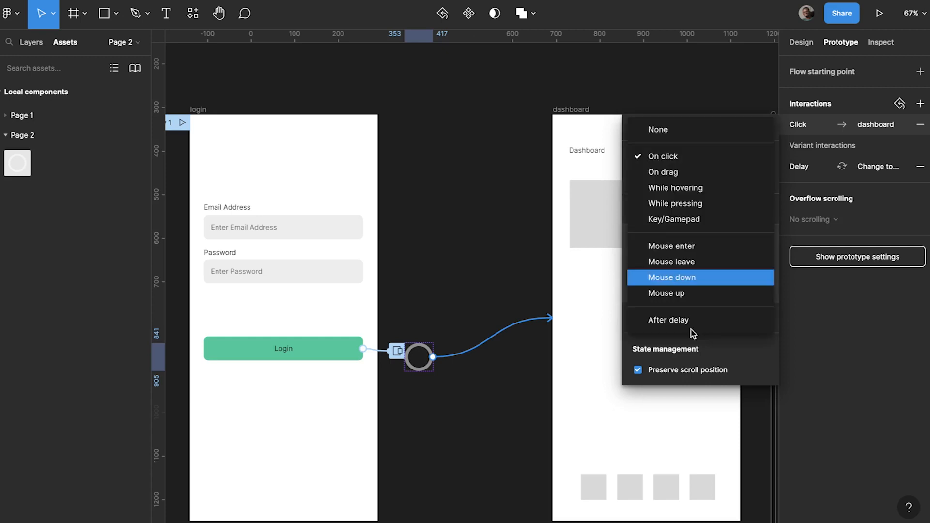
left_click(691, 328)
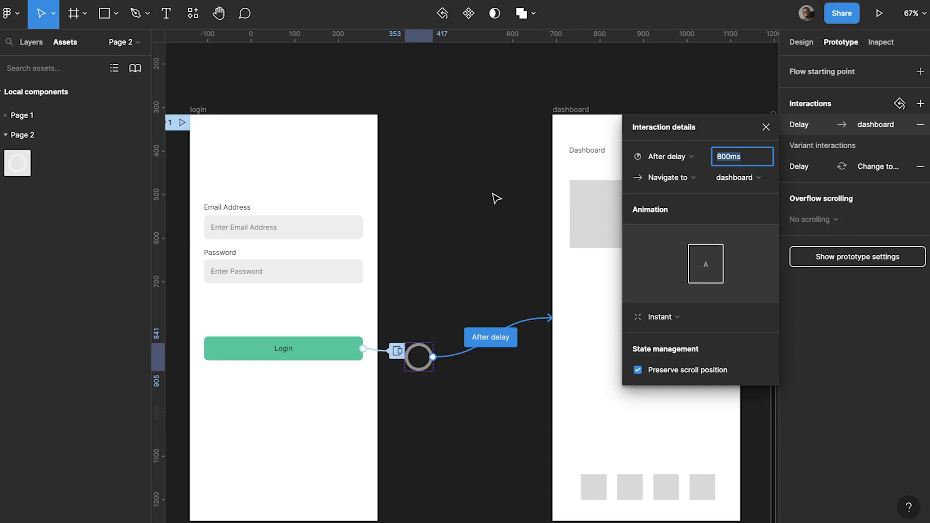
type("70")
key("Escape")
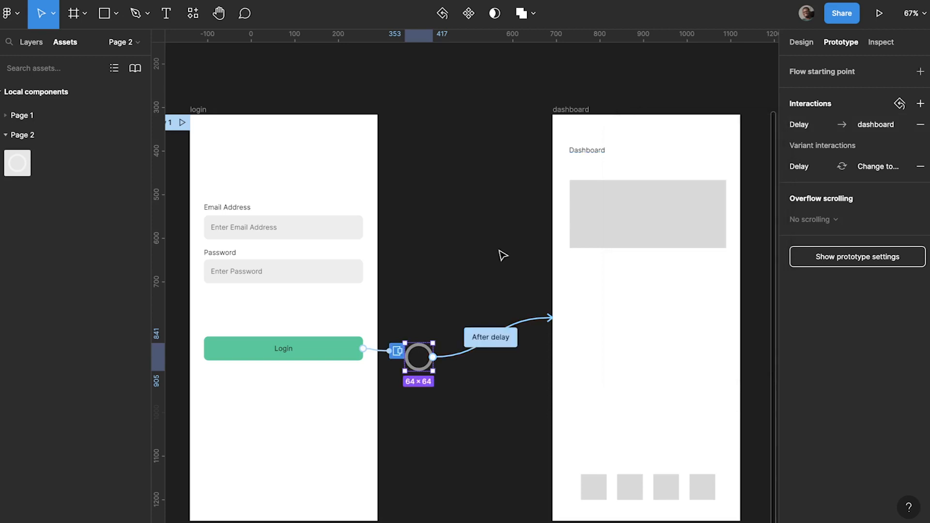
- Preview the prototype and trigger the Login button to check the loading overlay and the transition to the dashboard
left_click(450, 237)
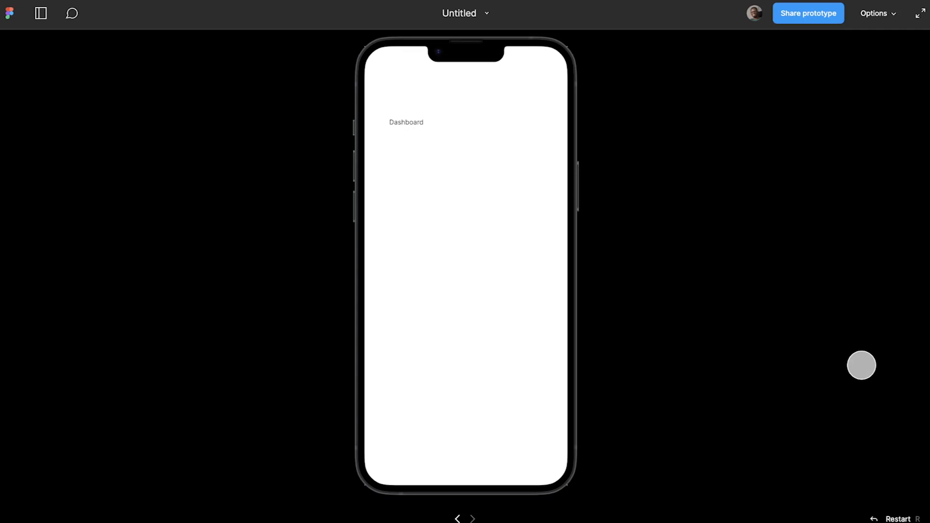
left_click(41, 14)
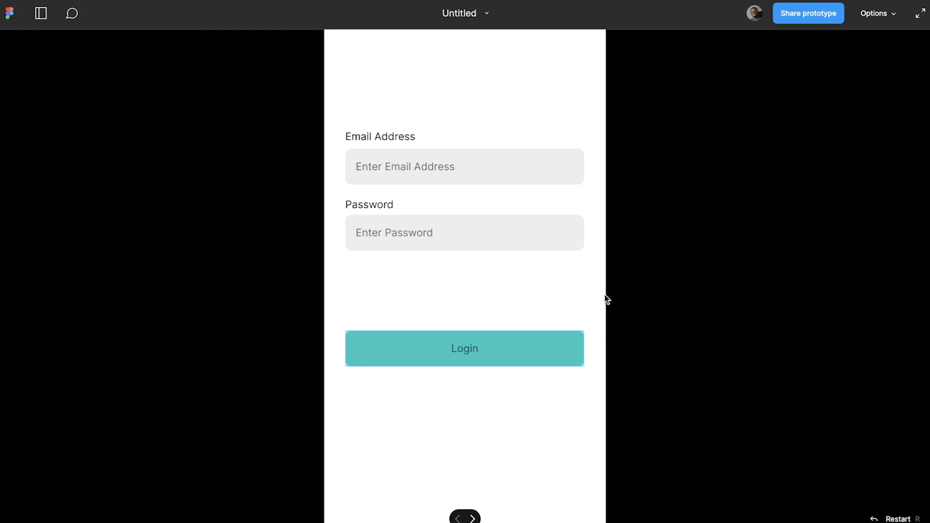
left_click(475, 350)
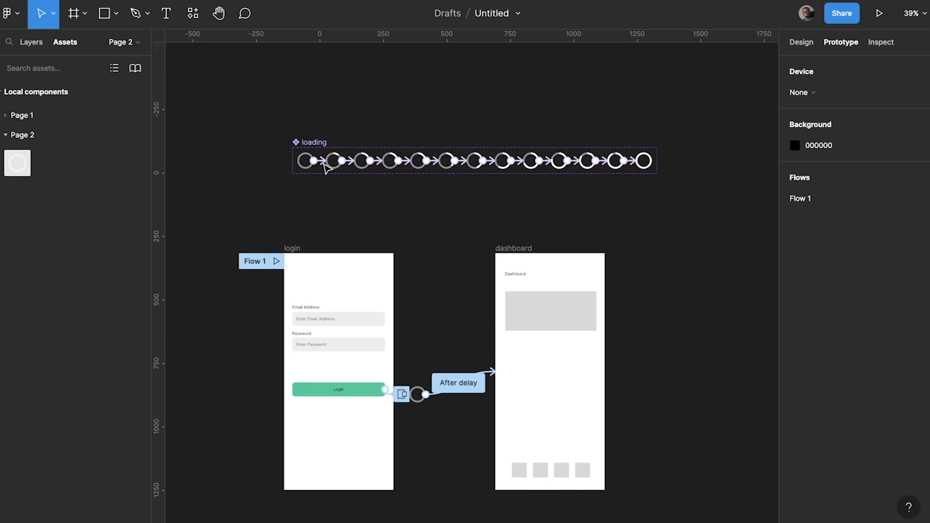
- Set the After delay time of the first thirteen ring variants in the loading component to 20 ms
key("space")
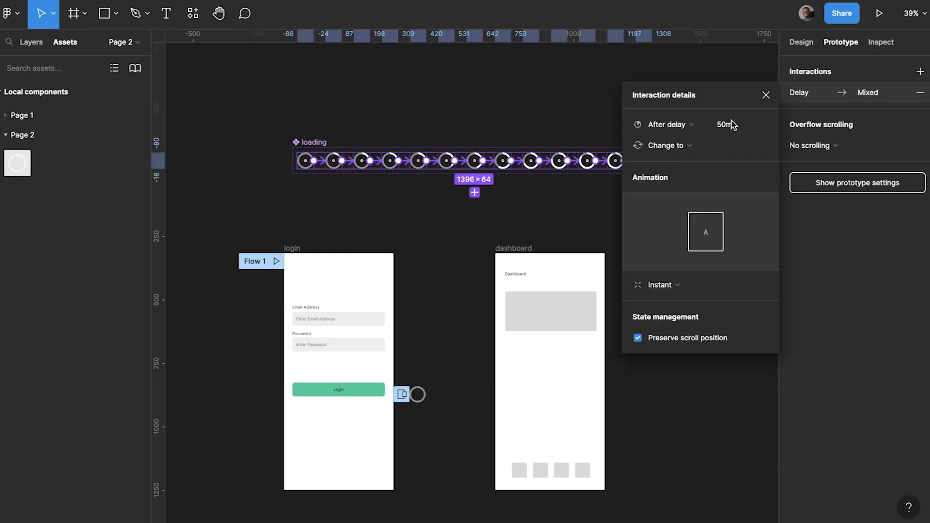
left_click(733, 125)
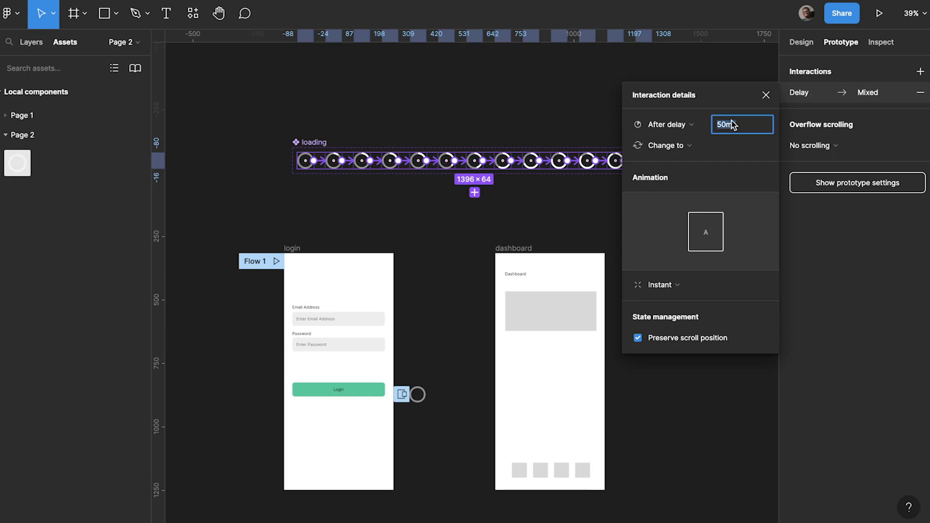
type("20")
key("Return")
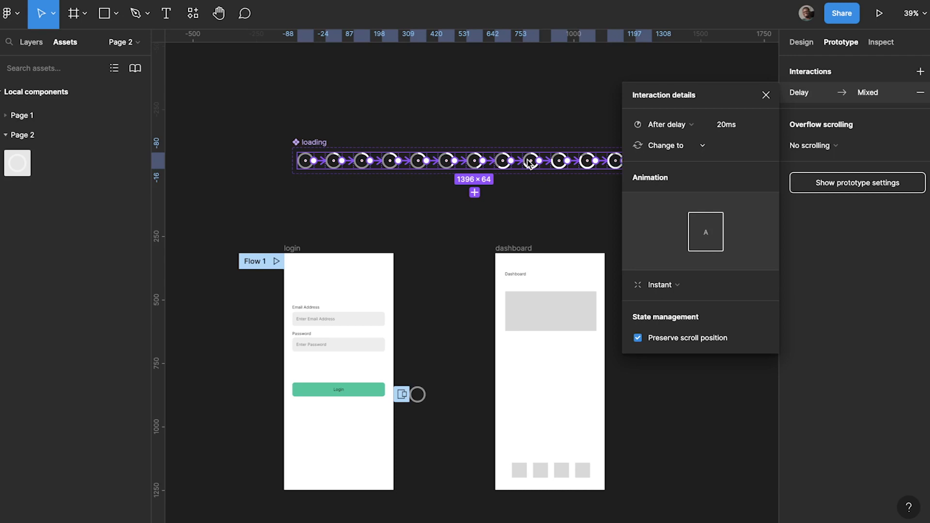
left_click(710, 231)
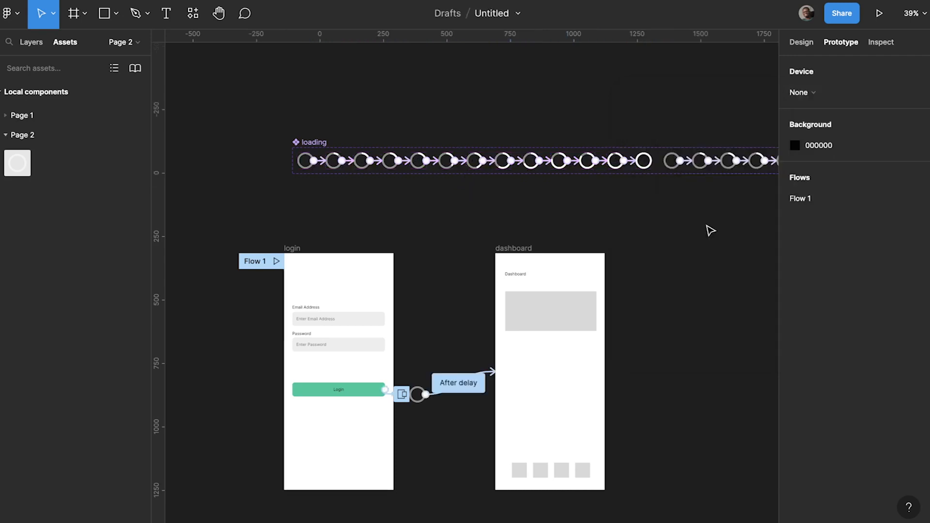